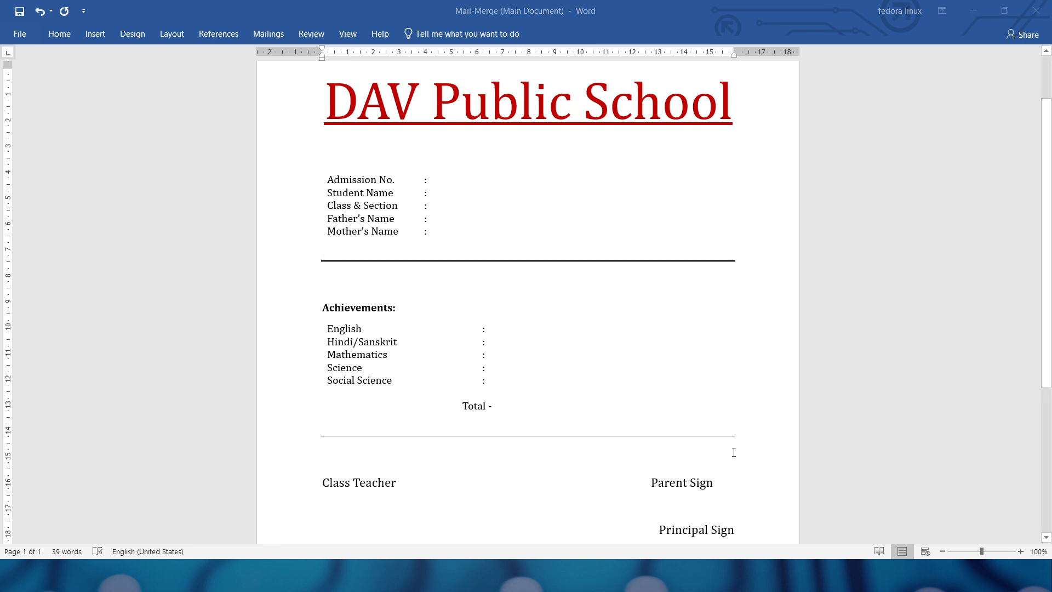
# Switch to the Mail-Merge workbook in Excel and examine its column headings from Name through Mathematics.
pyautogui.hotkey('alt', 'Tab')
pyautogui.hotkey('alt', 'Tab')
pyautogui.hotkey('alt', 'Tab')
pyautogui.hotkey('alt', 'Tab')
pyautogui.hotkey('alt', 'Tab')
pyautogui.hotkey('alt', 'Tab')
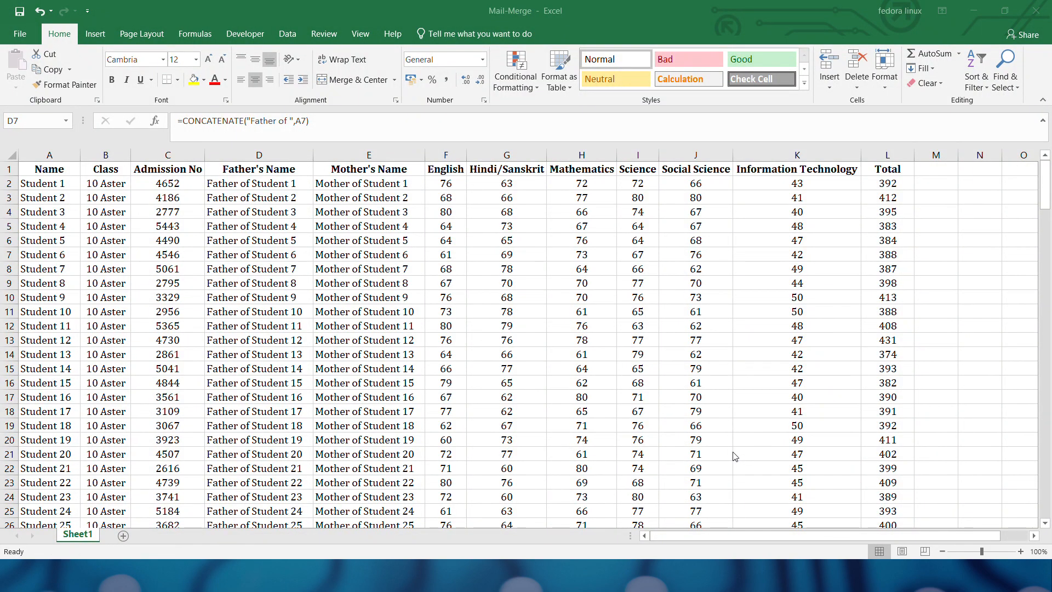
pyautogui.click(34, 172)
pyautogui.click(38, 184)
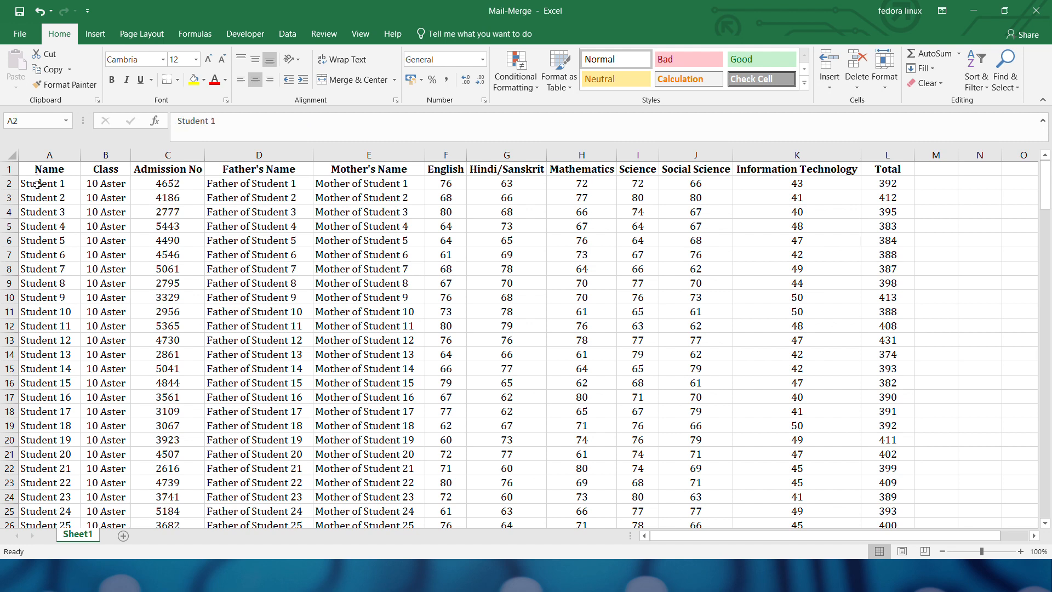
pyautogui.click(114, 172)
pyautogui.click(177, 171)
pyautogui.click(238, 172)
pyautogui.click(349, 169)
pyautogui.click(447, 170)
pyautogui.click(505, 168)
pyautogui.click(593, 169)
pyautogui.hotkey('alt', 'Tab')
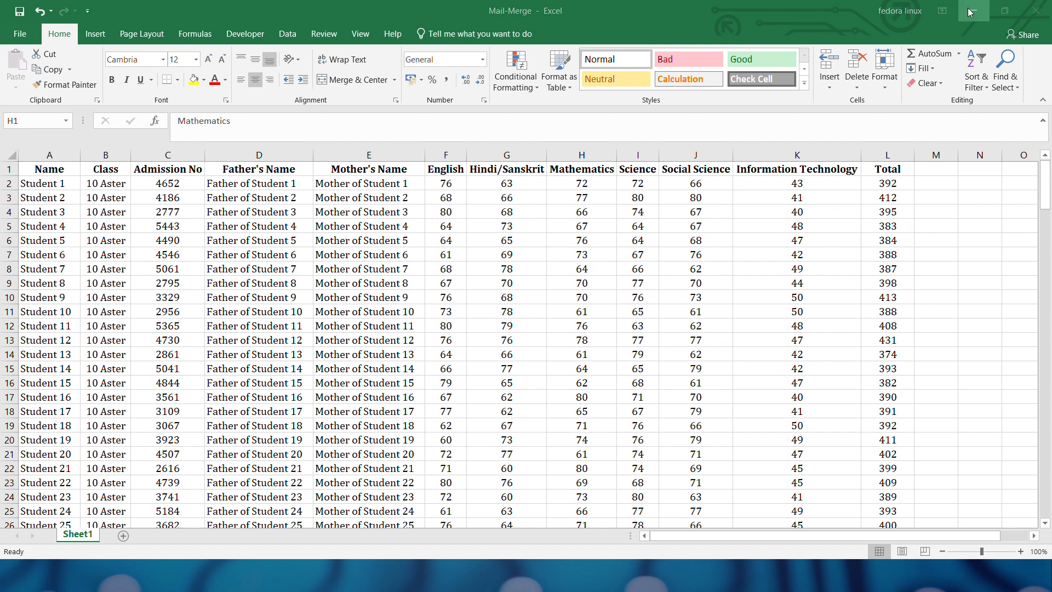
pyautogui.click(1004, 11)
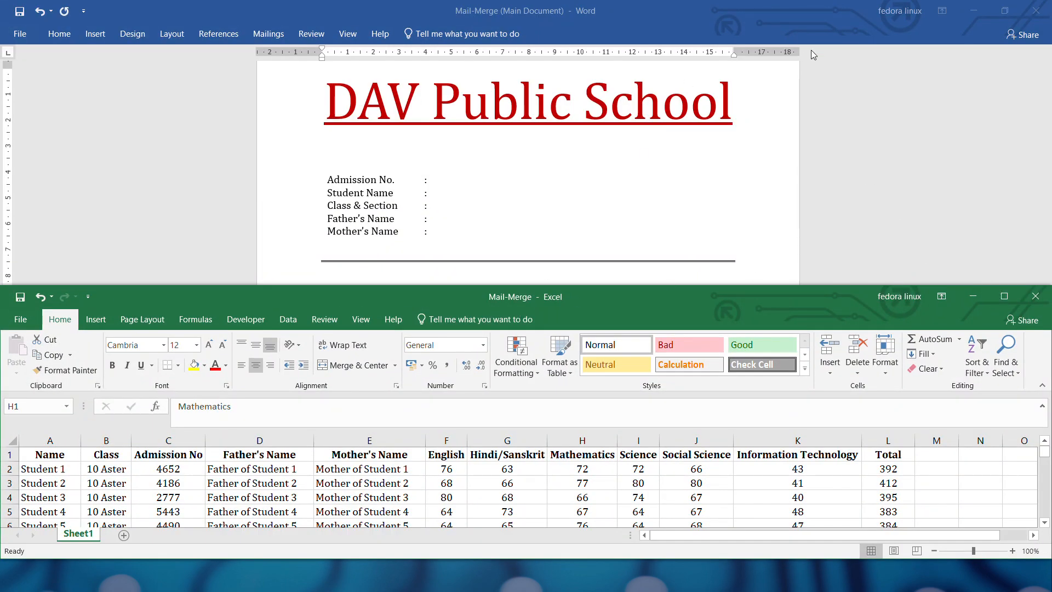
pyautogui.doubleClick(779, 18)
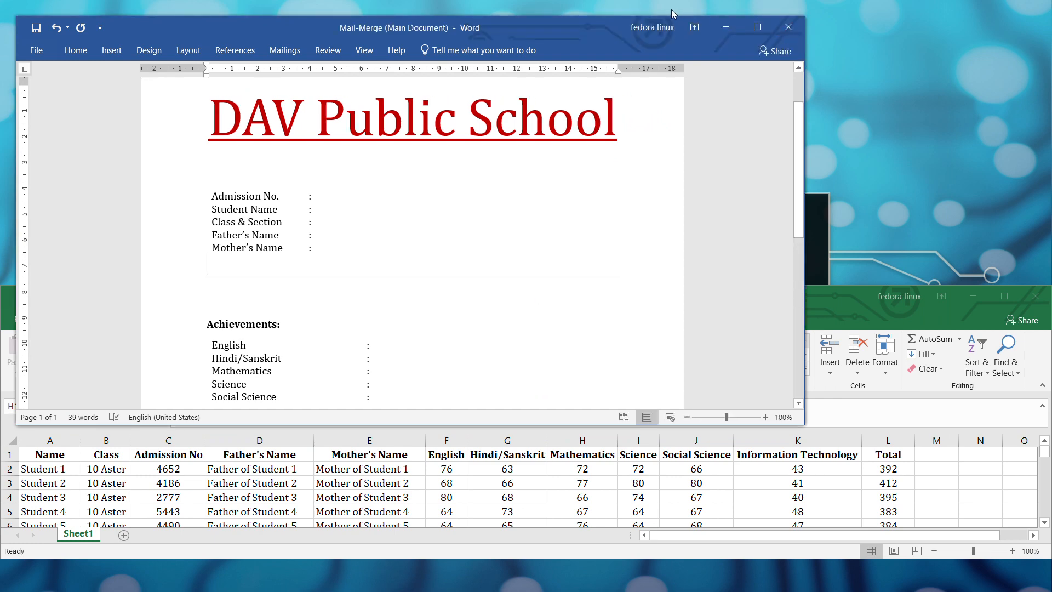
pyautogui.moveTo(655, 48); pyautogui.dragTo(668, 98)
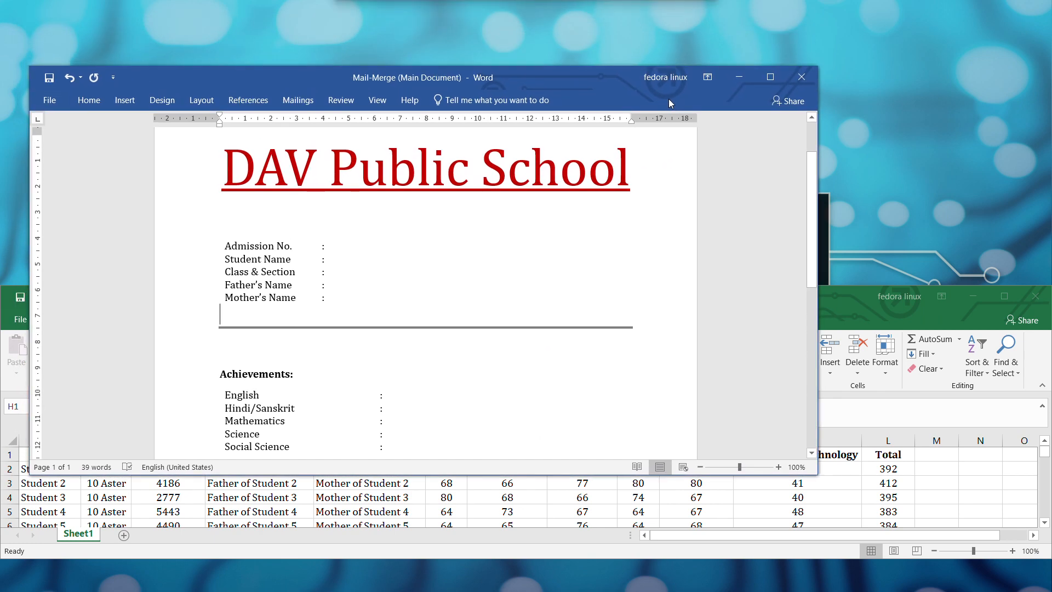
pyautogui.click(775, 77)
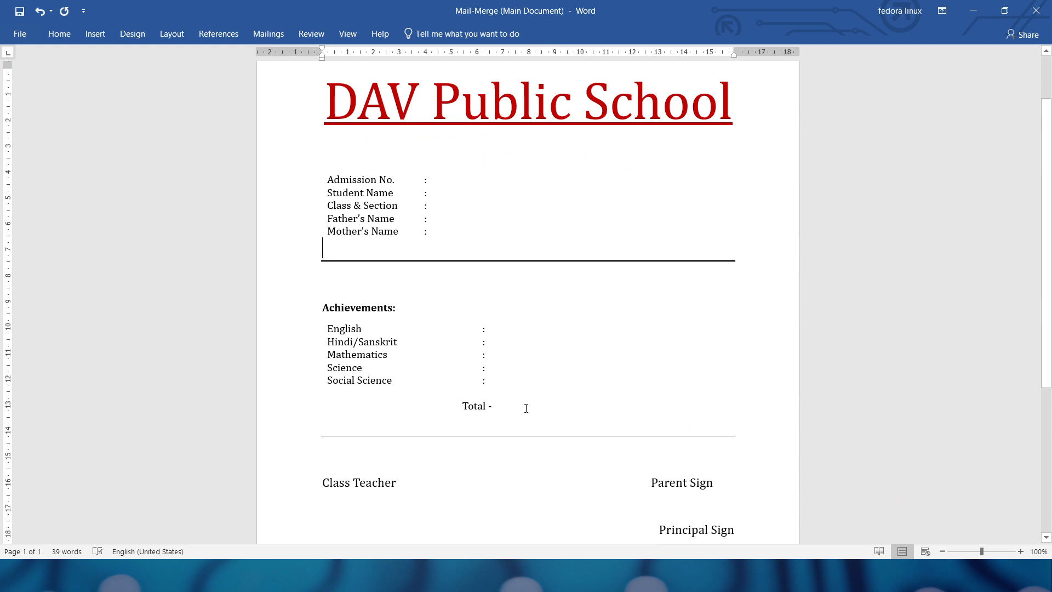
pyautogui.hotkey('alt', 'Tab')
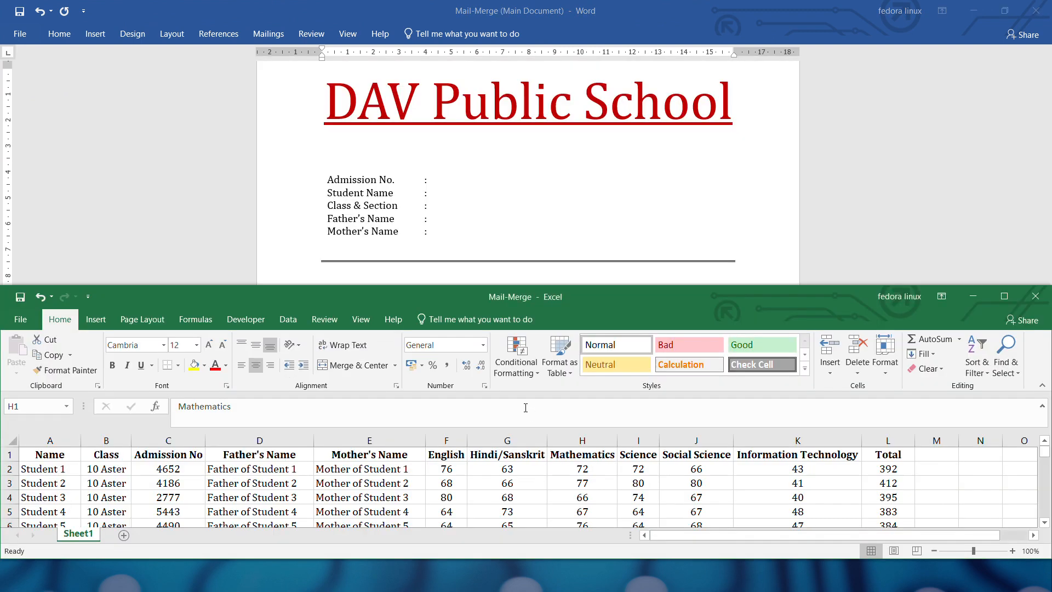
pyautogui.click(1006, 298)
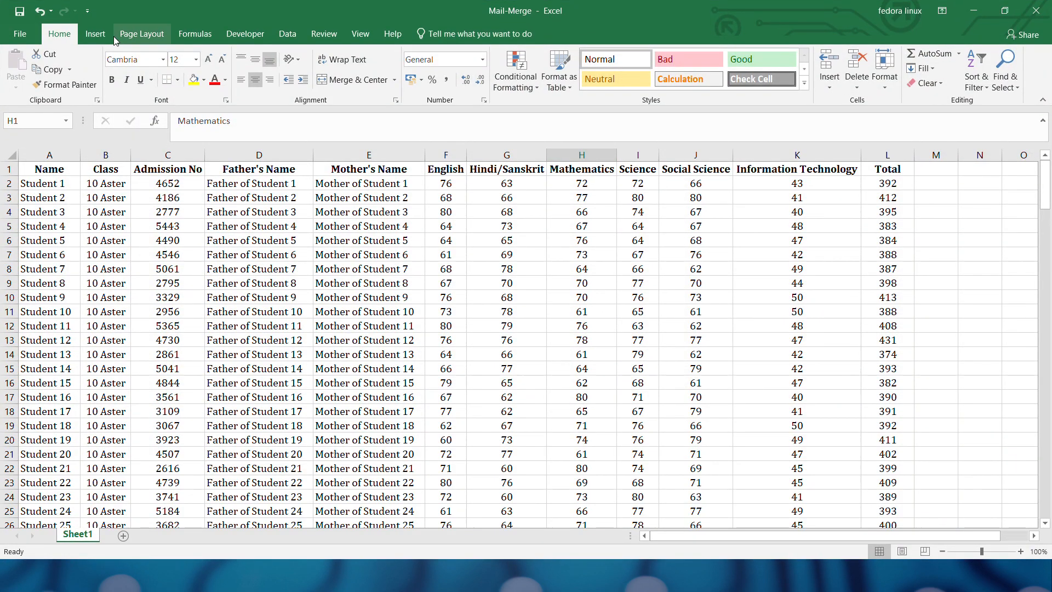
# Copy the path of the Class 10 folder where the Mail-Merge workbook is stored, without saving the workbook again.
pyautogui.click(18, 35)
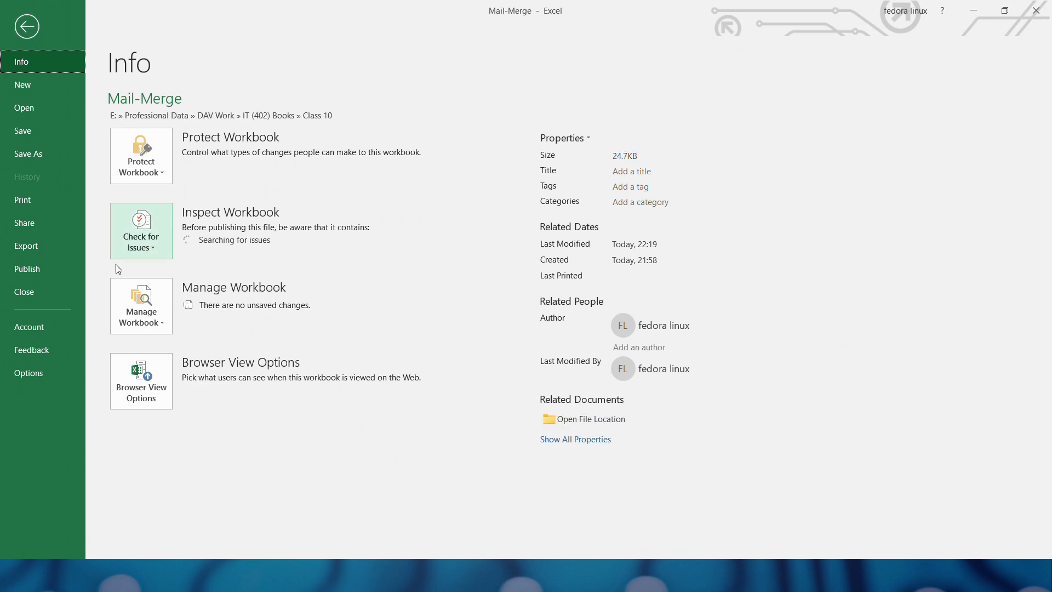
pyautogui.click(19, 153)
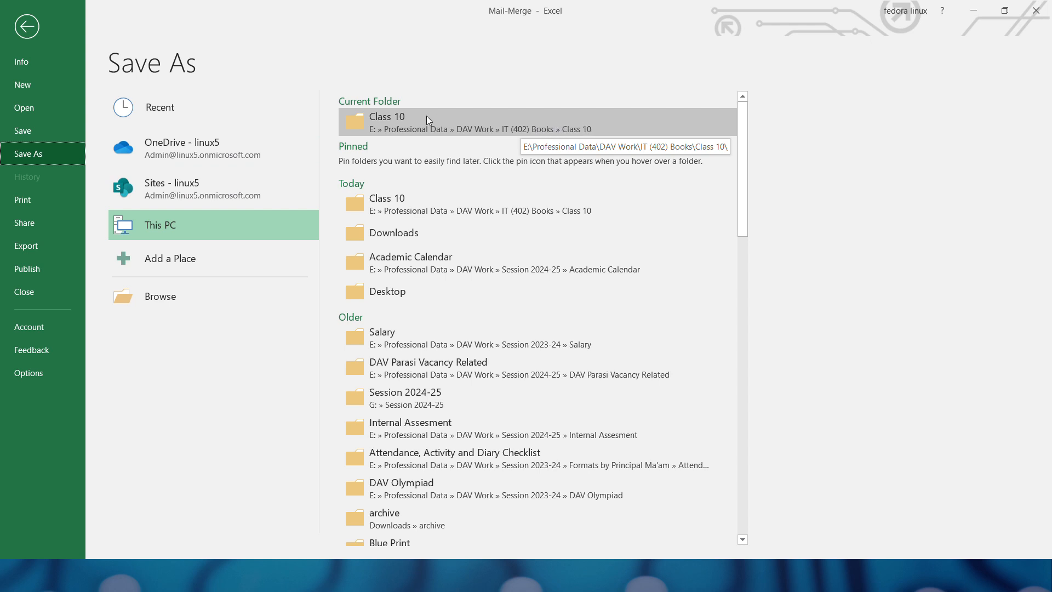
pyautogui.click(426, 116)
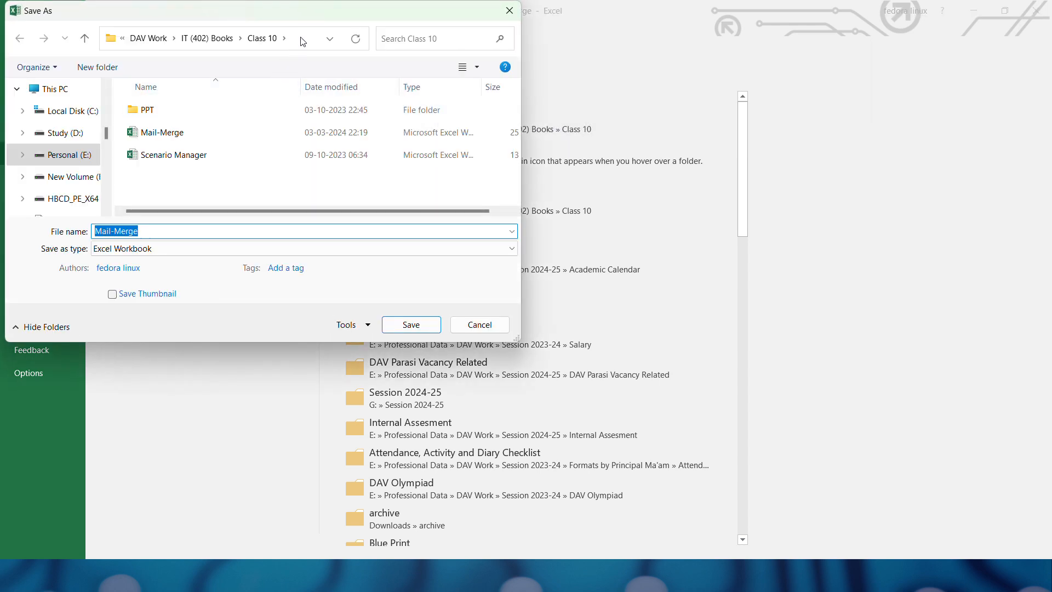
pyautogui.click(301, 38)
pyautogui.hotkey('ctrl', 'c')
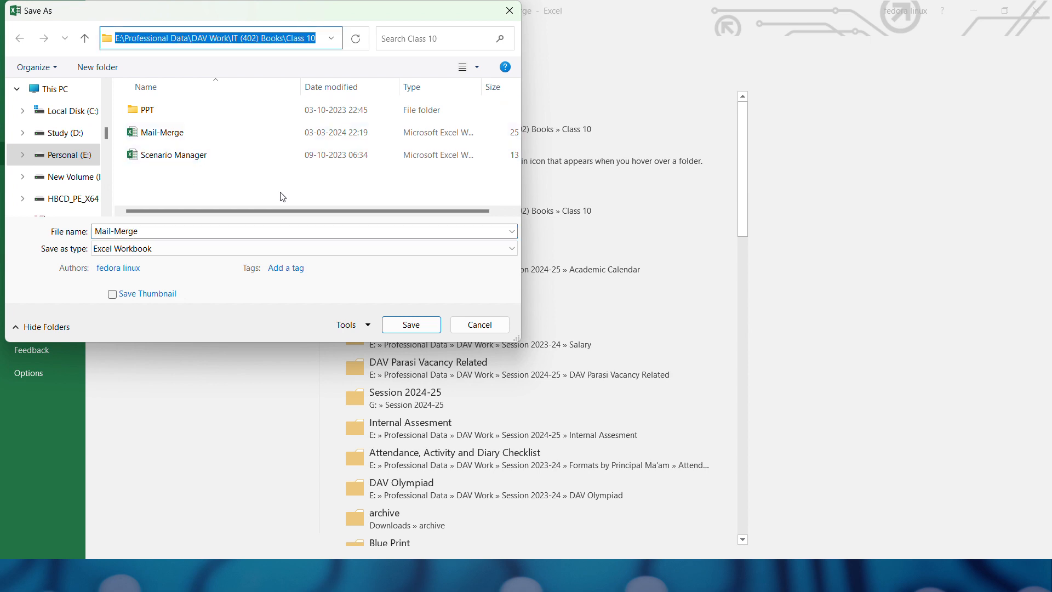
pyautogui.click(478, 325)
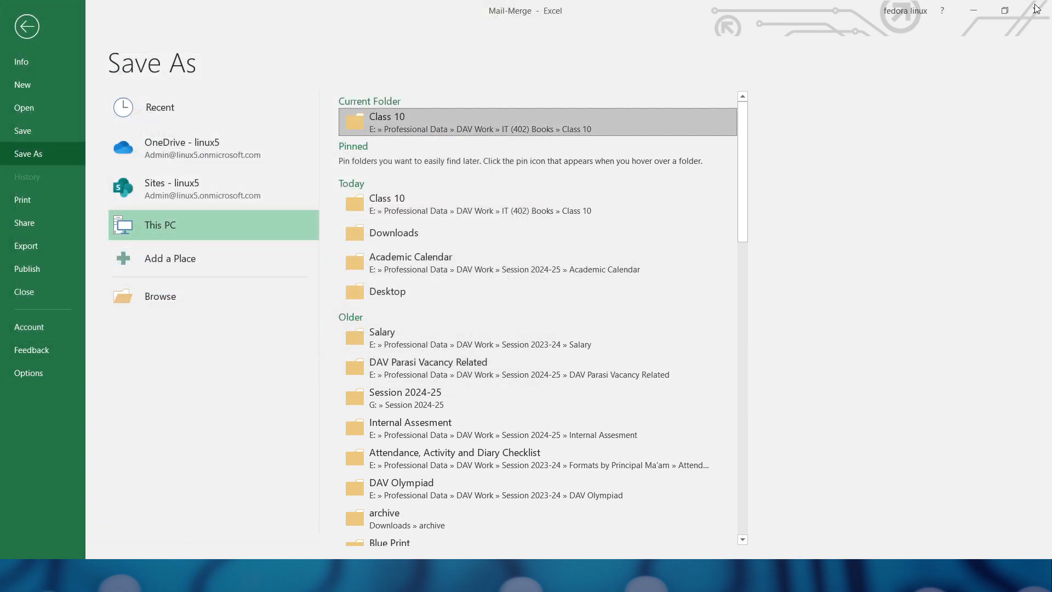
pyautogui.press('Escape')
# Switch to the Word main document and connect Sheet1$ of the Mail-Merge workbook in the Class 10 folder as its existing recipient list, with column headers.
pyautogui.hotkey('alt', 'Tab')
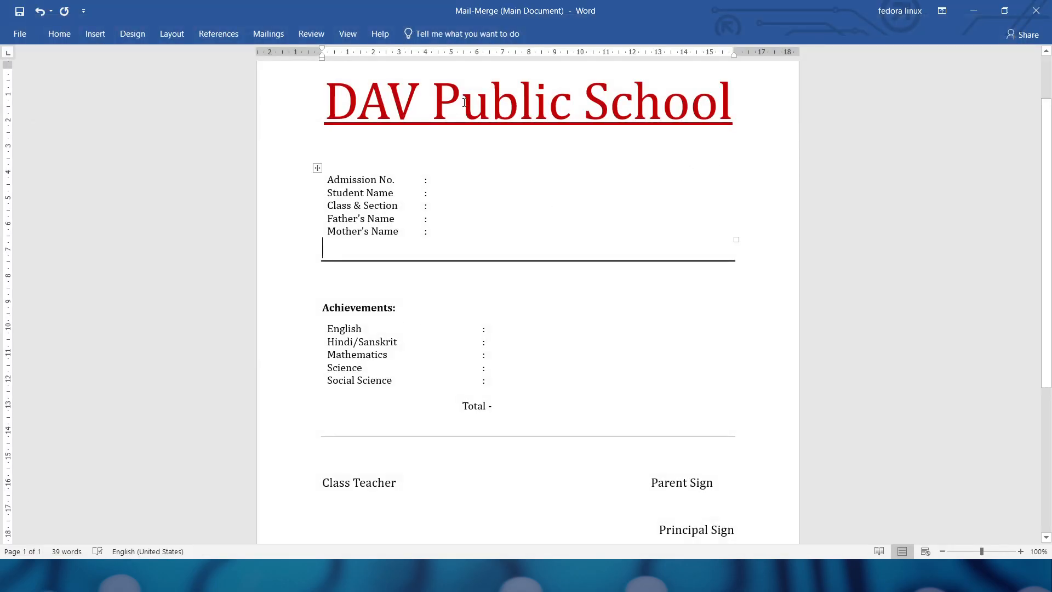
pyautogui.click(482, 179)
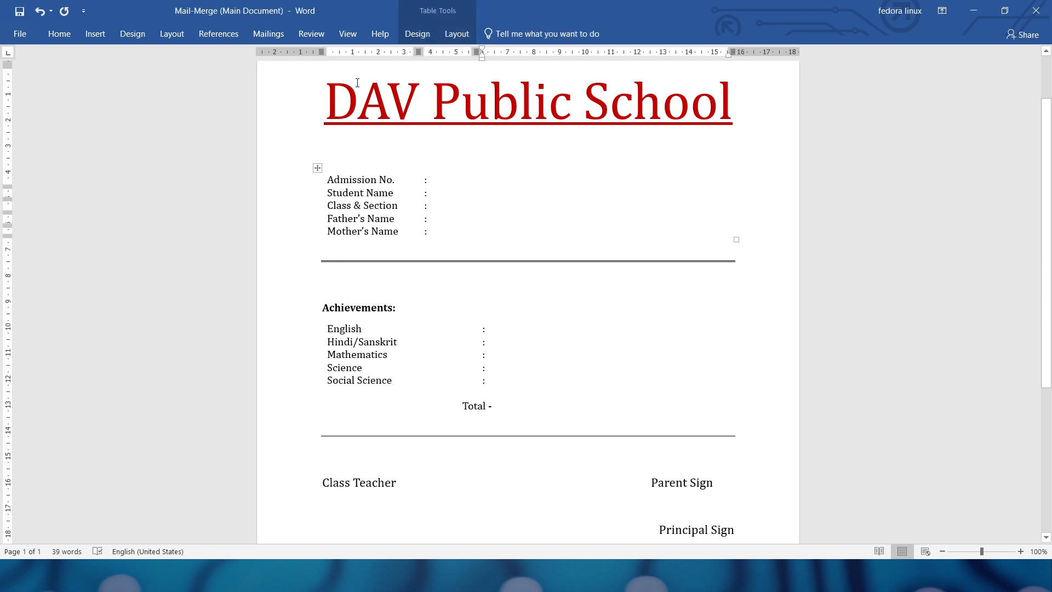
pyautogui.click(267, 34)
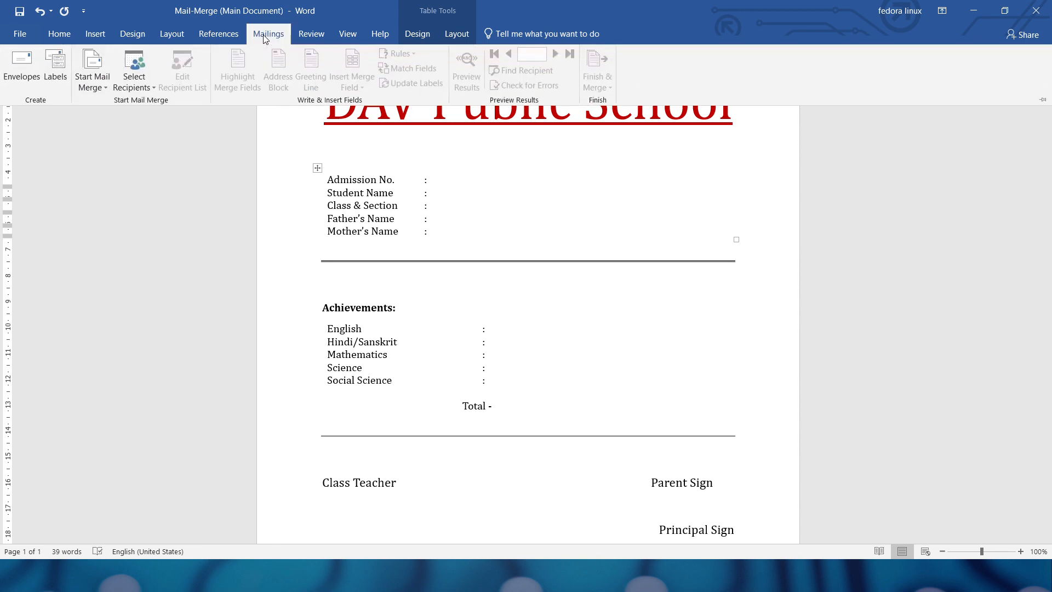
pyautogui.click(107, 89)
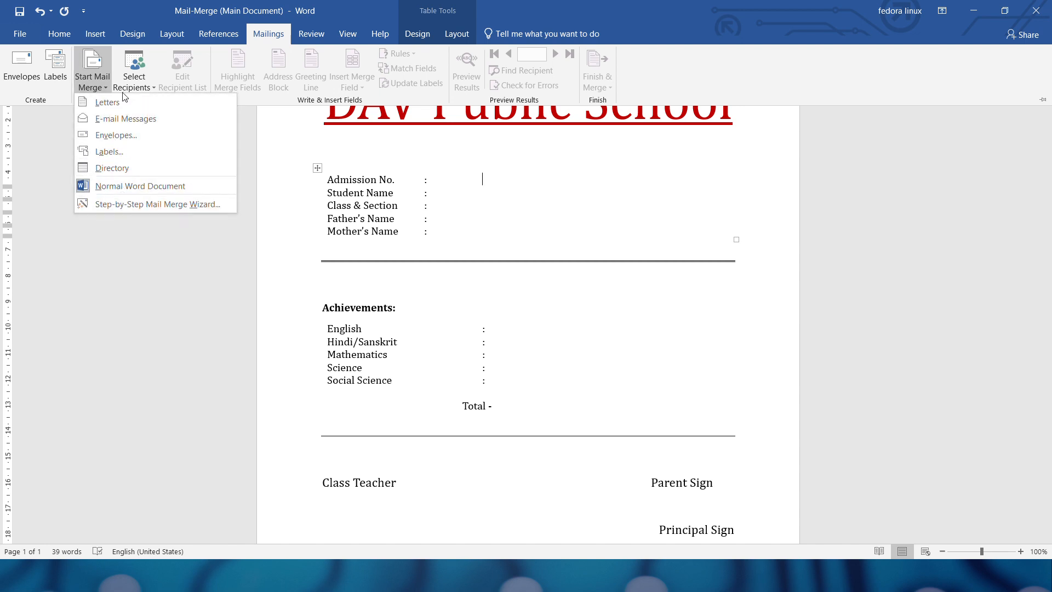
pyautogui.click(142, 89)
pyautogui.click(141, 89)
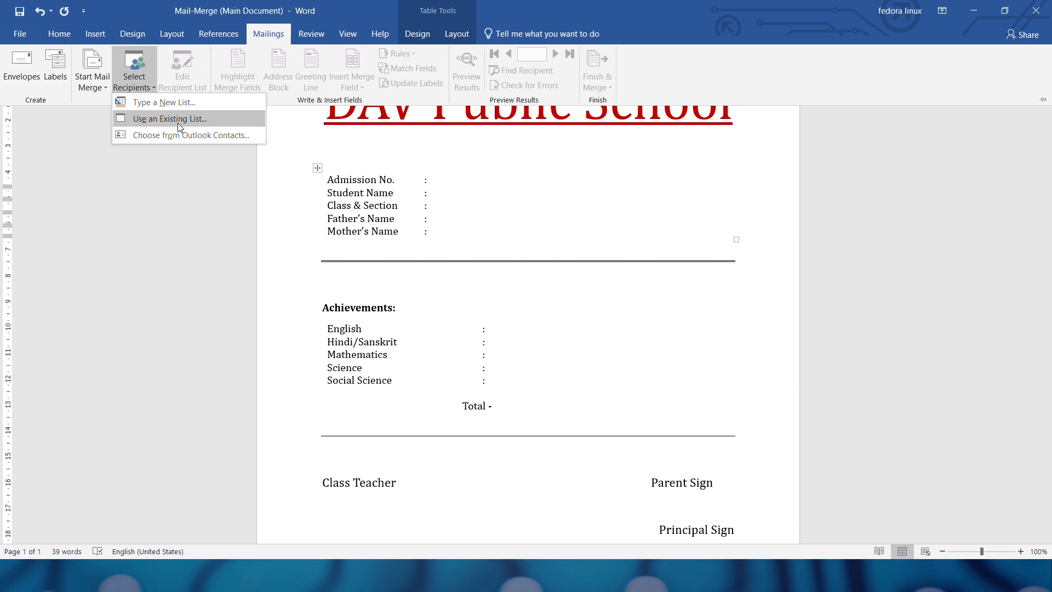
pyautogui.click(202, 120)
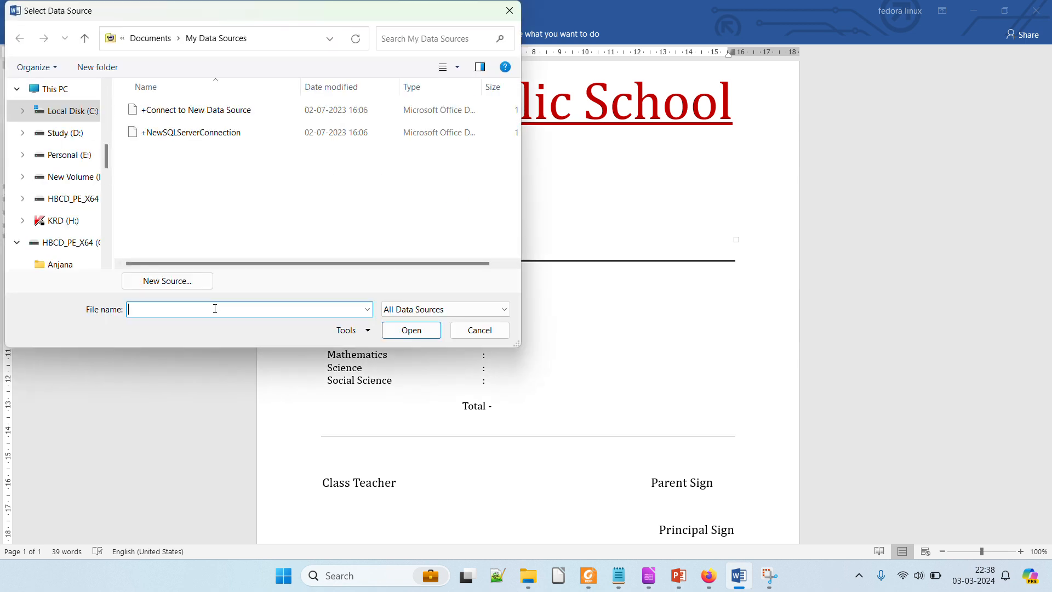
pyautogui.hotkey('ctrl', 'v')
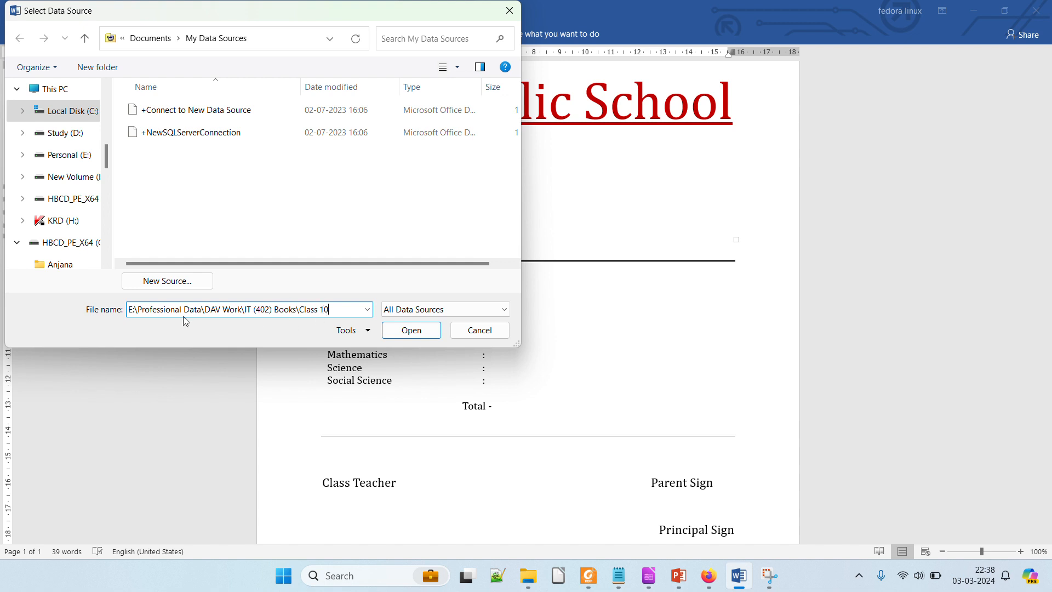
pyautogui.click(411, 333)
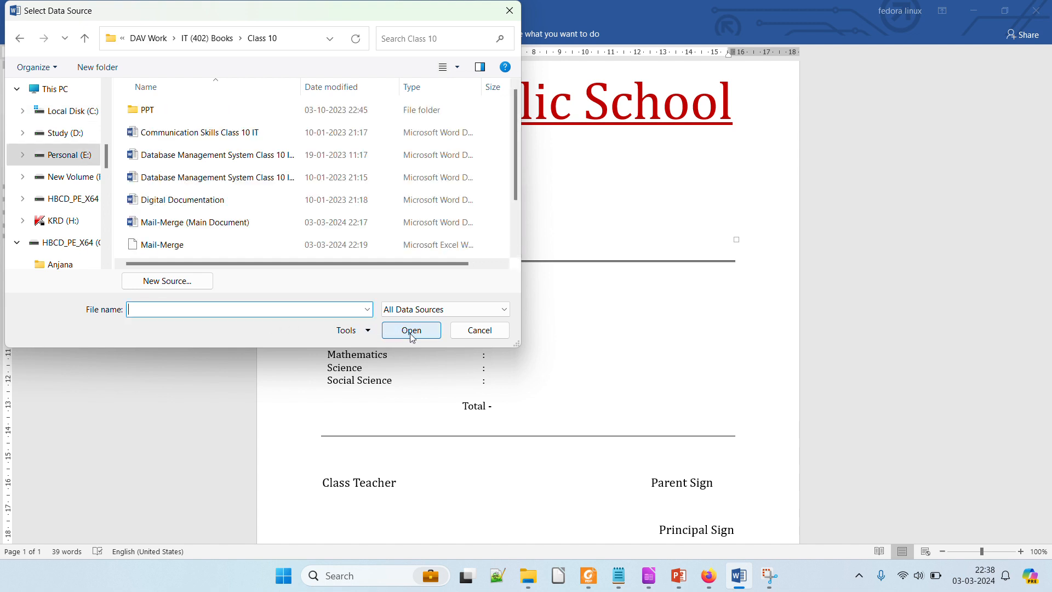
pyautogui.scroll(-1, 195, 216)
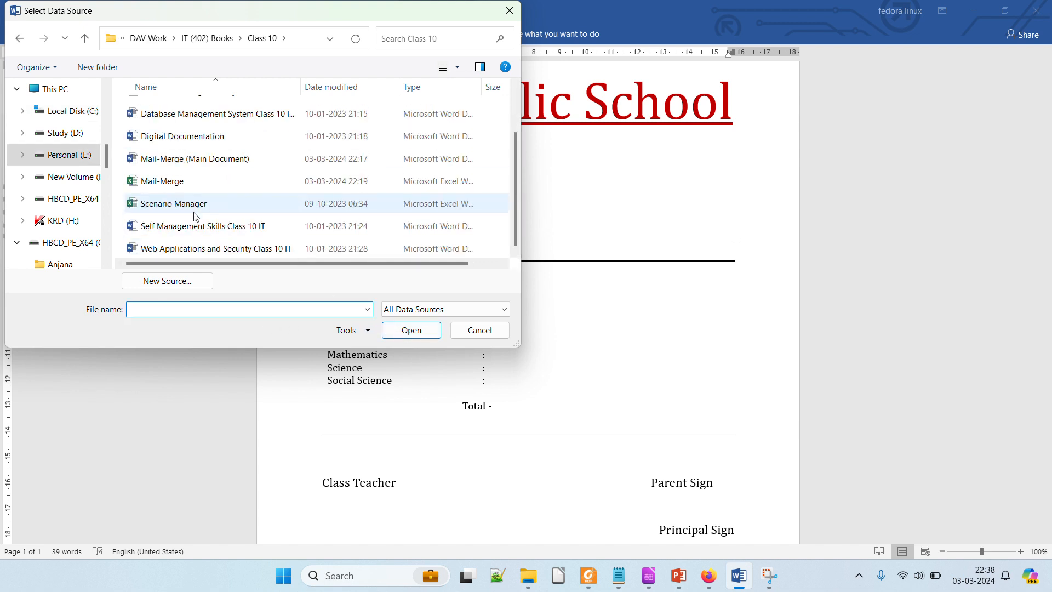
pyautogui.click(164, 183)
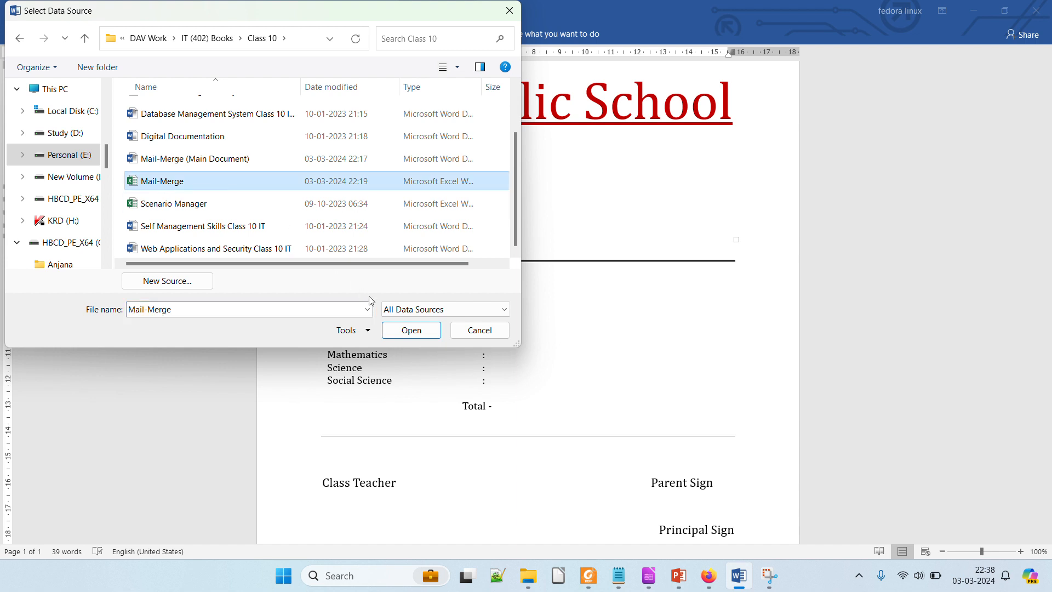
pyautogui.click(412, 331)
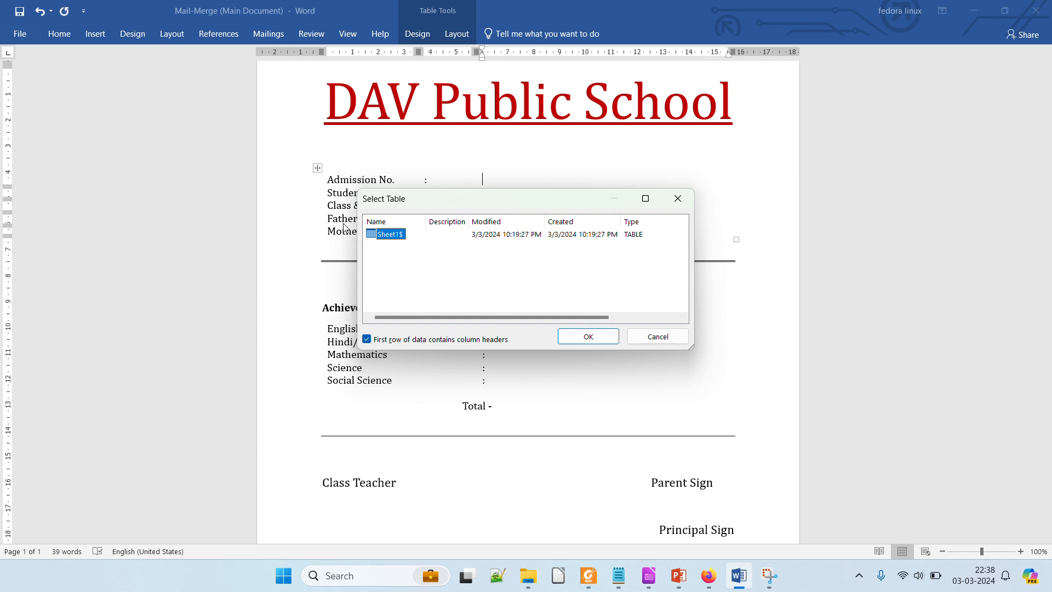
pyautogui.click(586, 335)
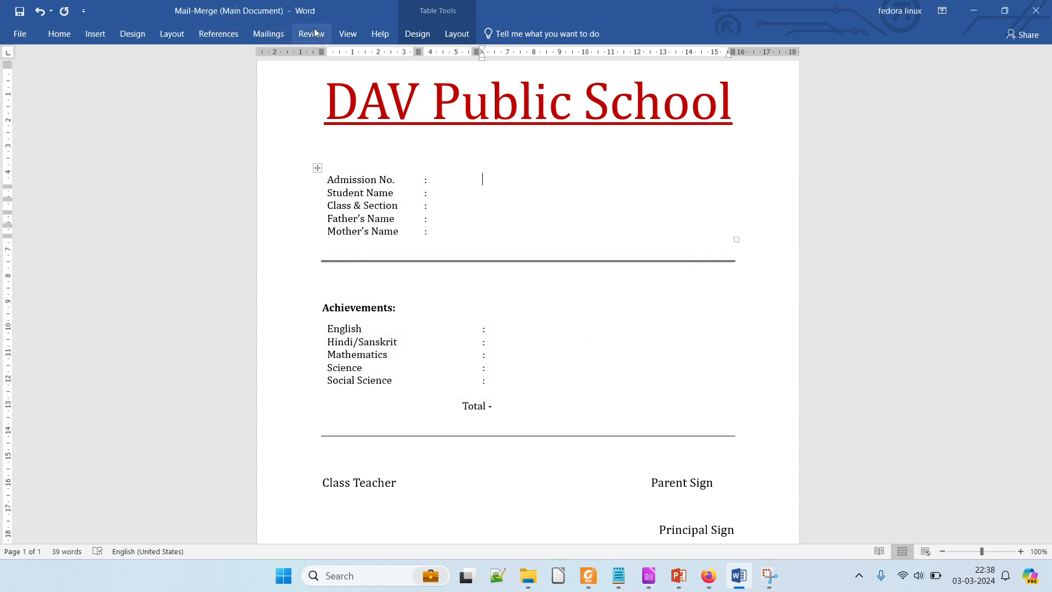
# Look through the merge fields available from the connected recipient list without inserting one.
pyautogui.click(276, 37)
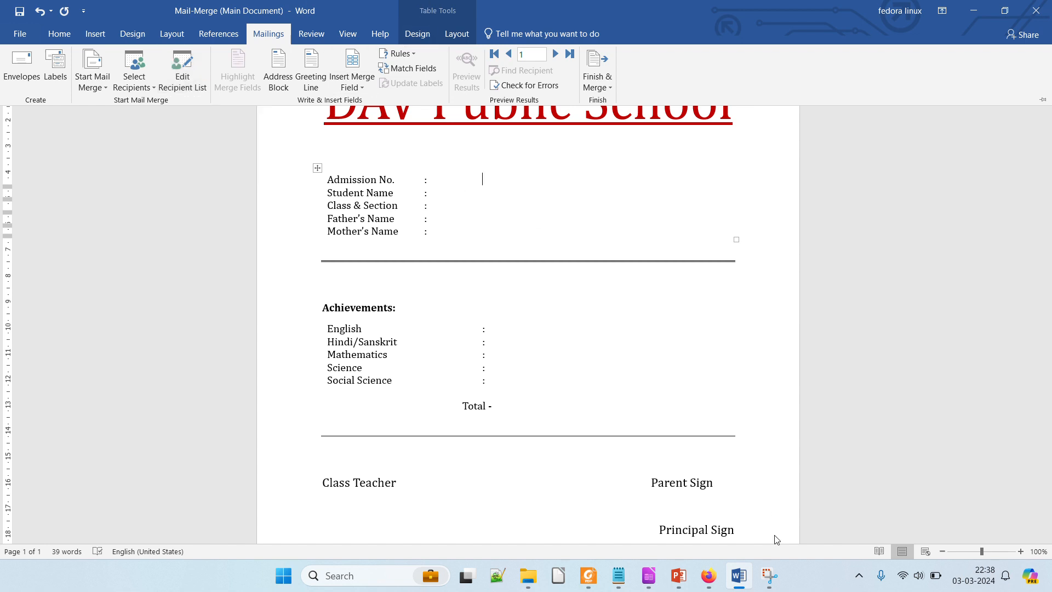
pyautogui.hotkey('alt', 'Tab')
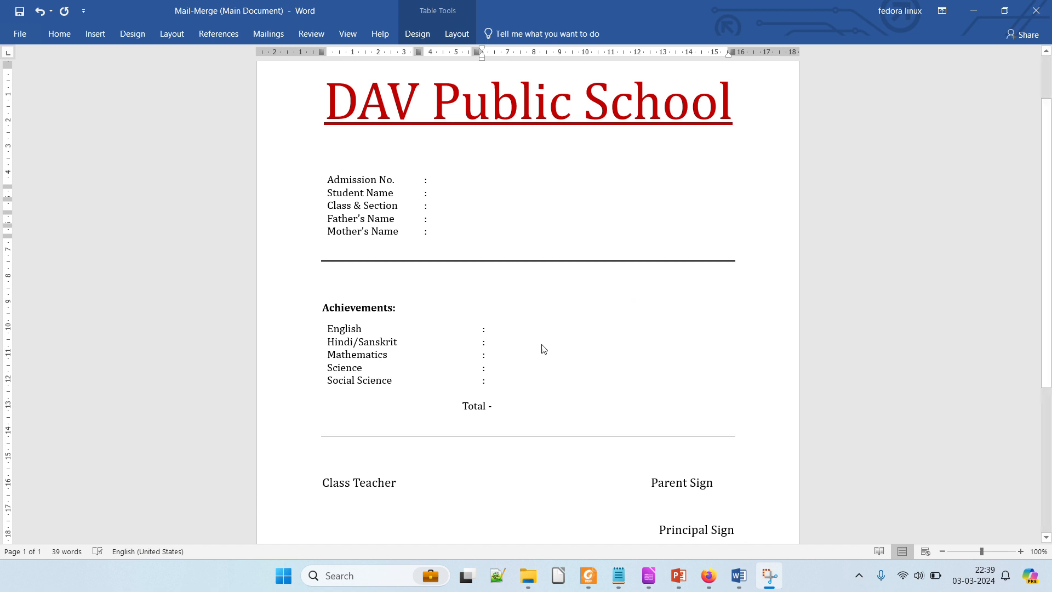
pyautogui.click(268, 34)
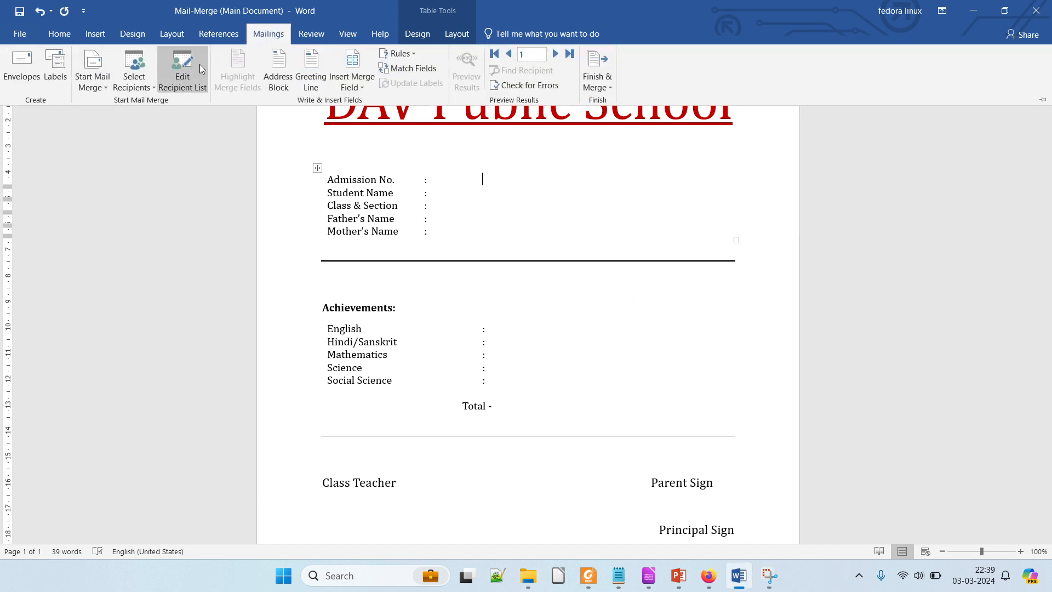
pyautogui.click(363, 91)
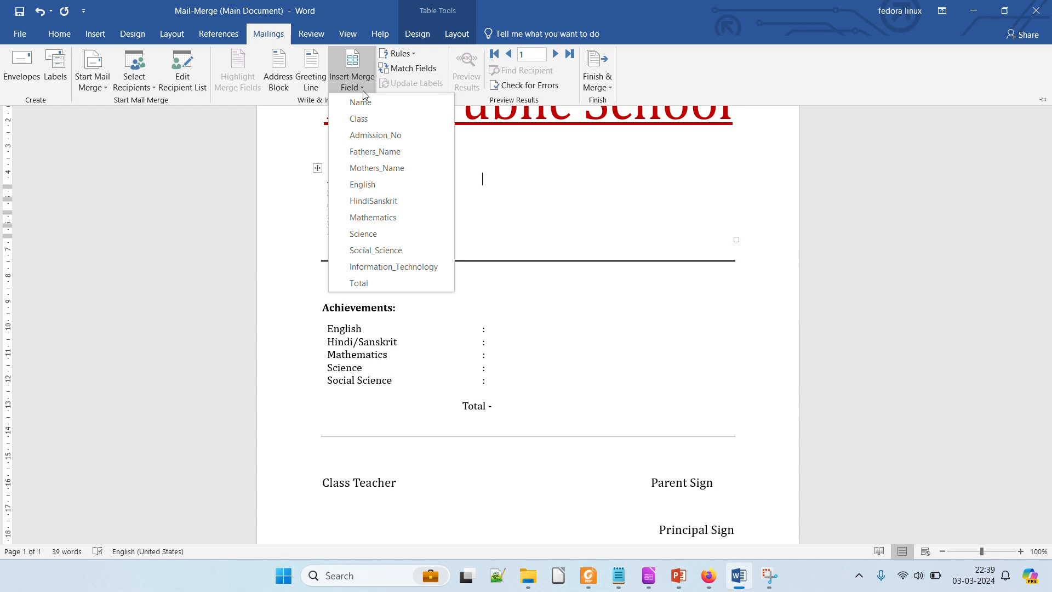
pyautogui.click(519, 173)
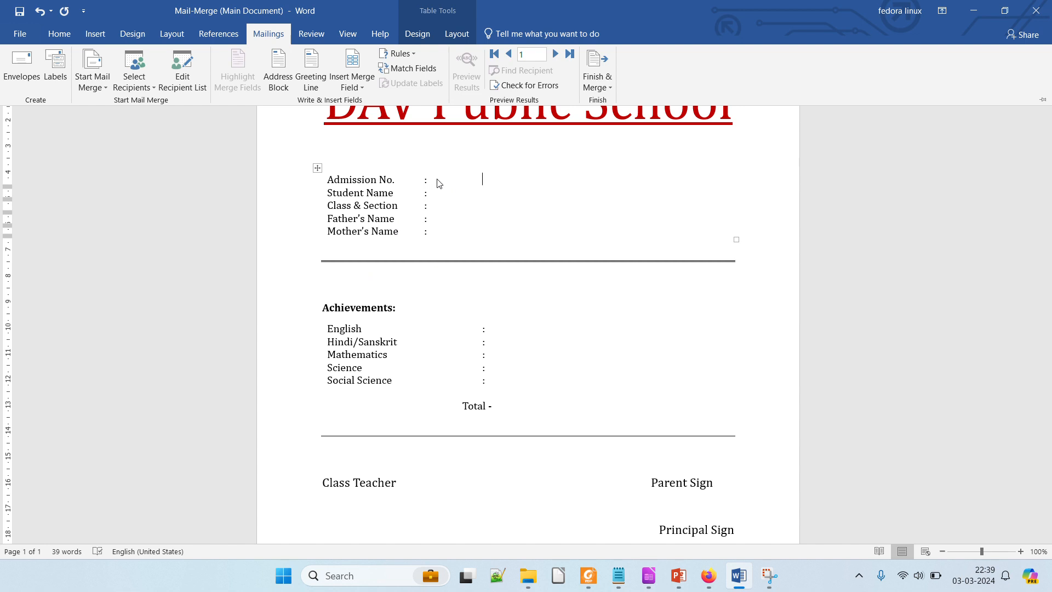
# Narrow the colon column of the student details table so the blank value column starts closer to the colons.
pyautogui.hotkey('ctrl', 'F1')
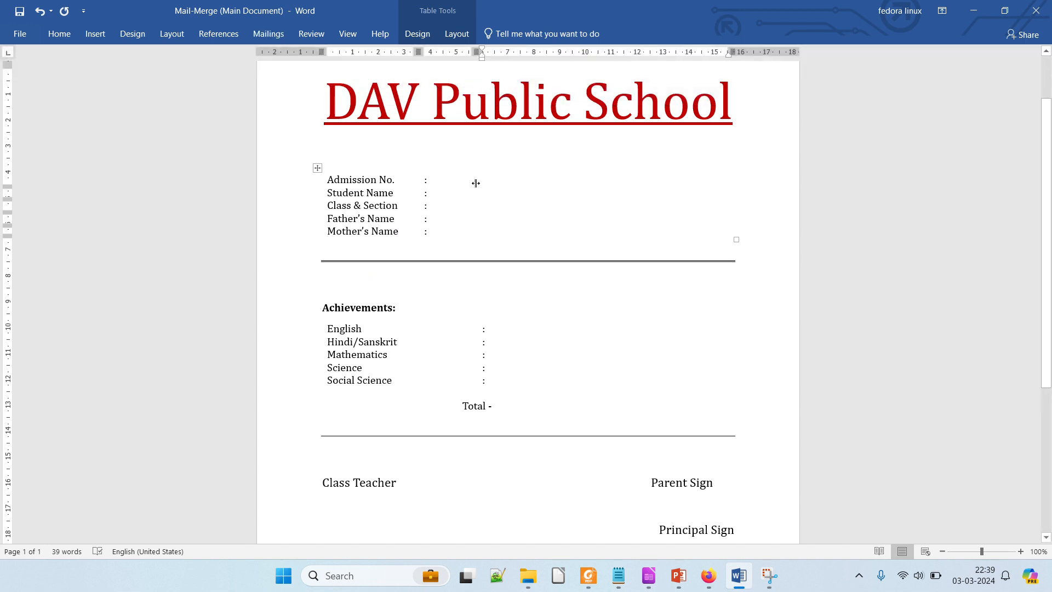
pyautogui.click(478, 179)
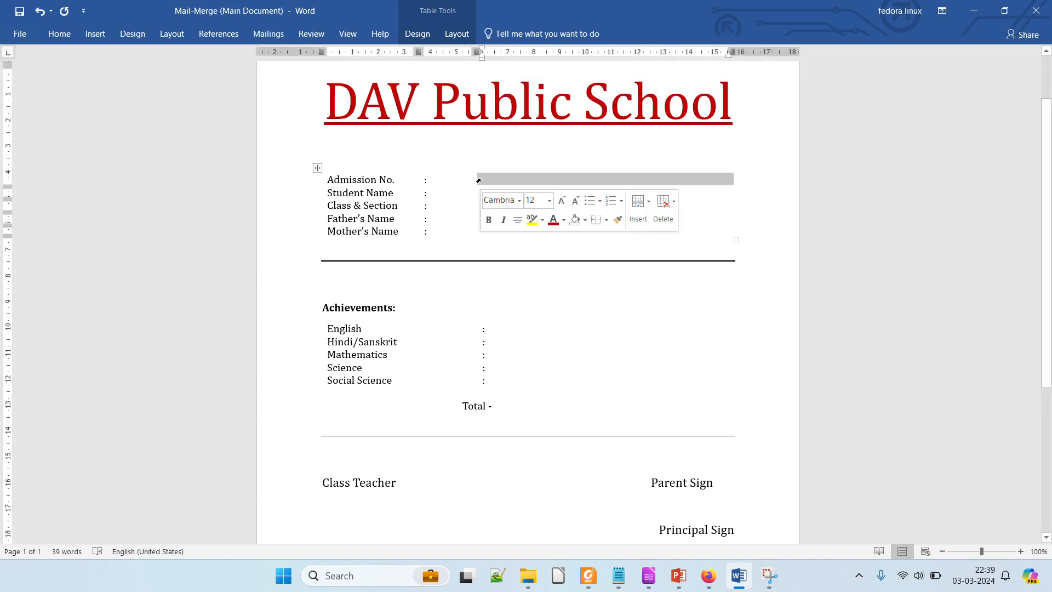
pyautogui.click(497, 182)
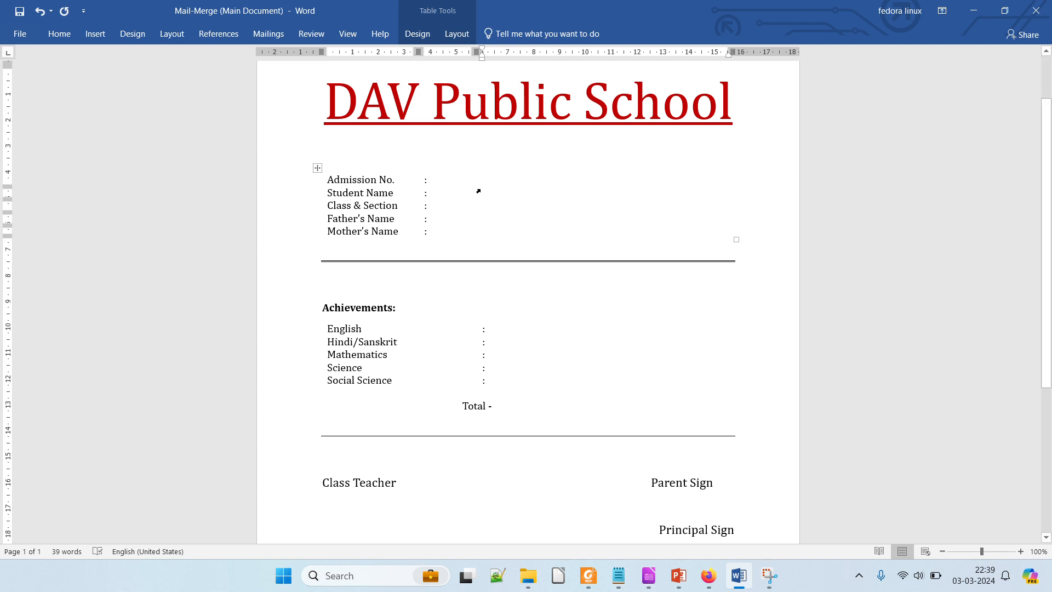
pyautogui.click(457, 19)
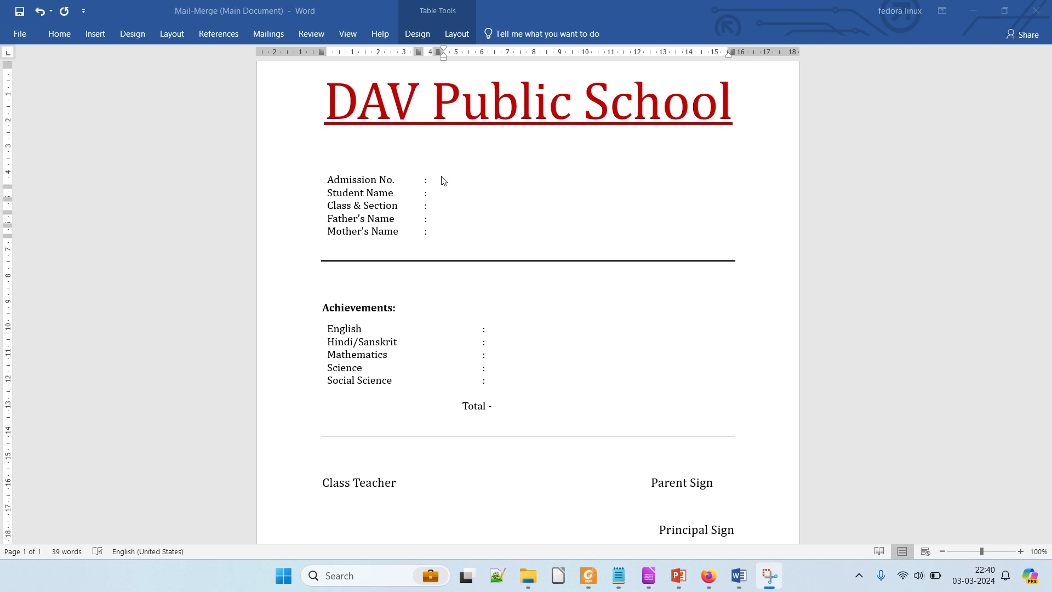
# Insert the Admission_No merge field in the value cell of the Admission No. row.
pyautogui.click(446, 184)
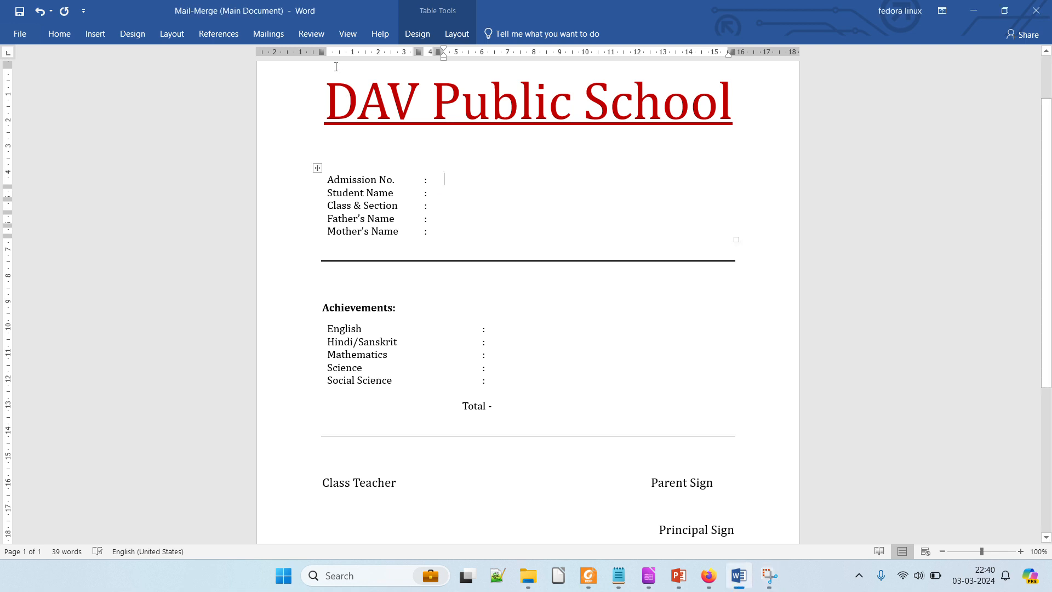
pyautogui.click(267, 34)
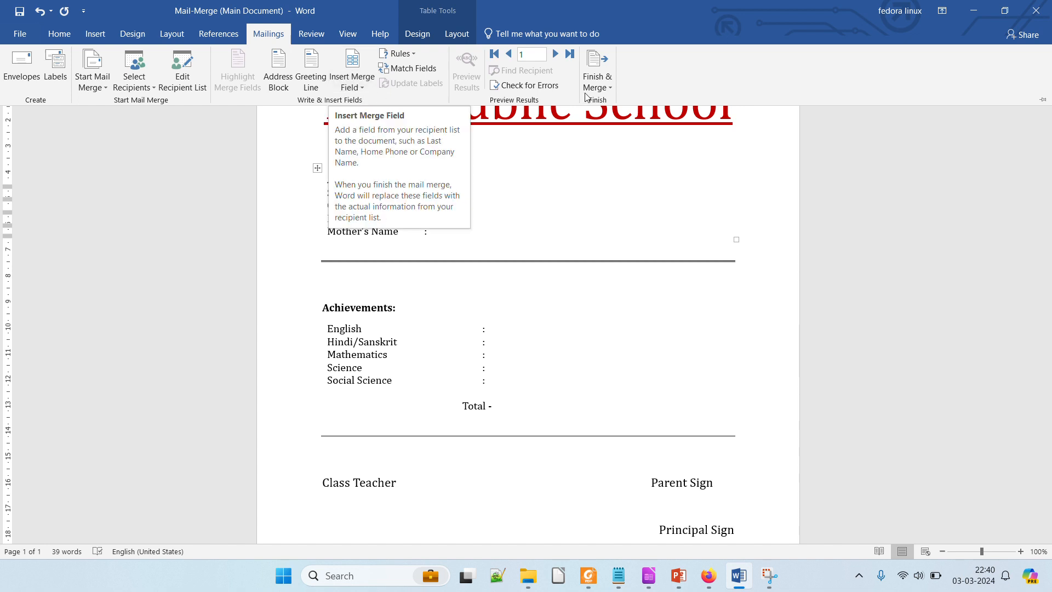
pyautogui.doubleClick(285, 35)
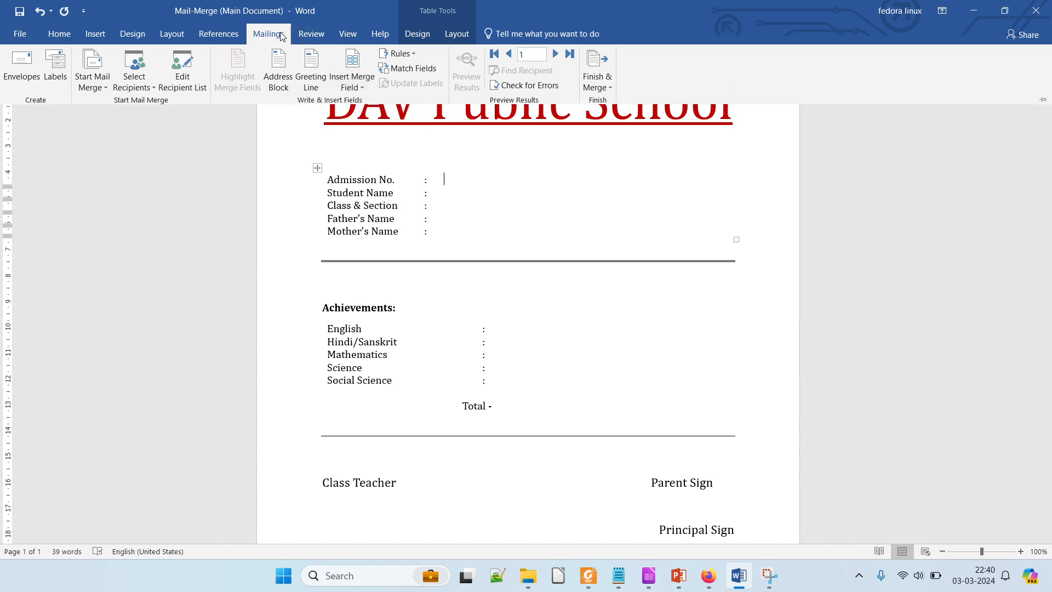
pyautogui.click(362, 86)
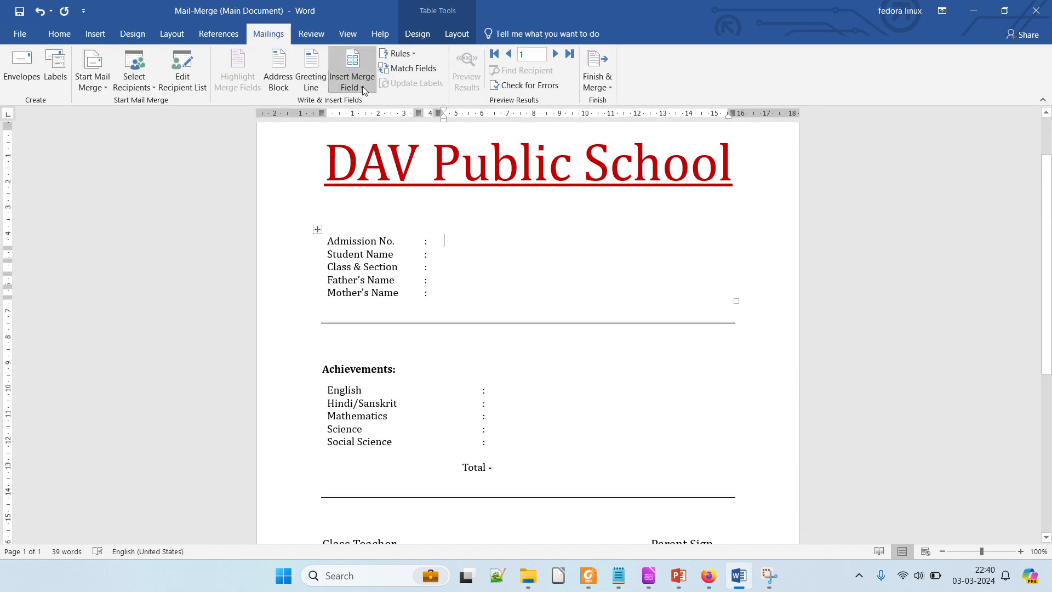
pyautogui.click(374, 137)
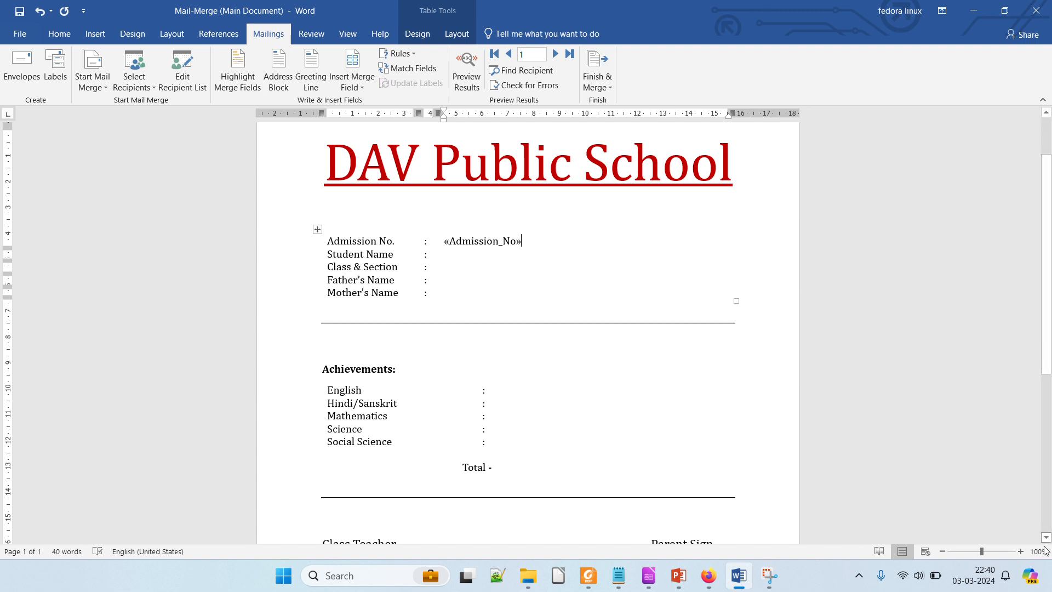
# Insert the Name merge field in the Student Name row and the Class field in the Class & Section row.
pyautogui.click(1020, 551)
pyautogui.click(1020, 551)
pyautogui.click(1020, 551)
pyautogui.click(1019, 551)
pyautogui.click(1019, 551)
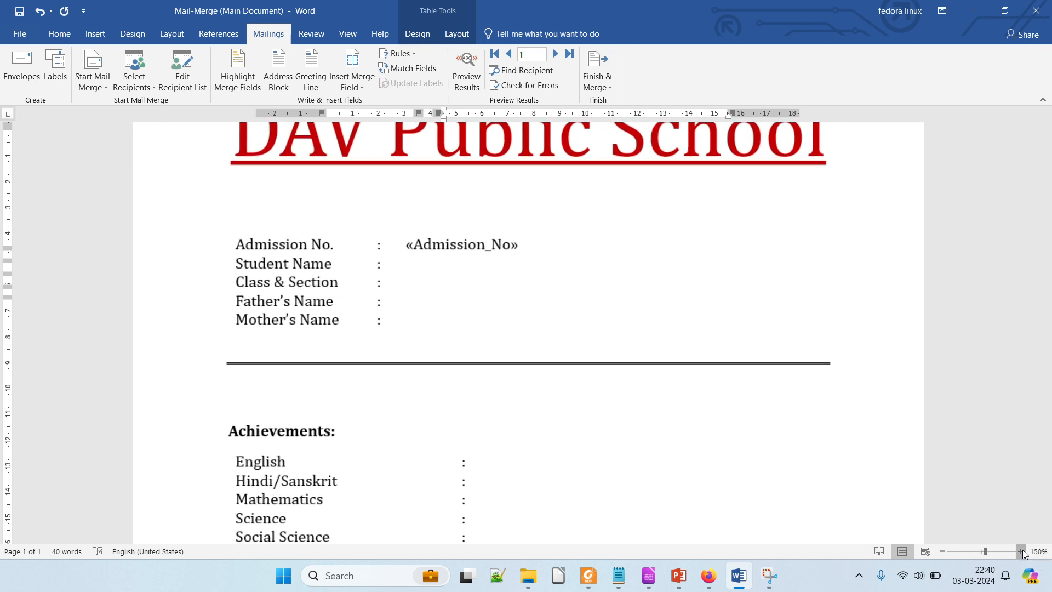
pyautogui.click(1020, 551)
pyautogui.click(1020, 551)
pyautogui.click(1020, 551)
pyautogui.click(1020, 551)
pyautogui.click(1021, 551)
pyautogui.click(1021, 551)
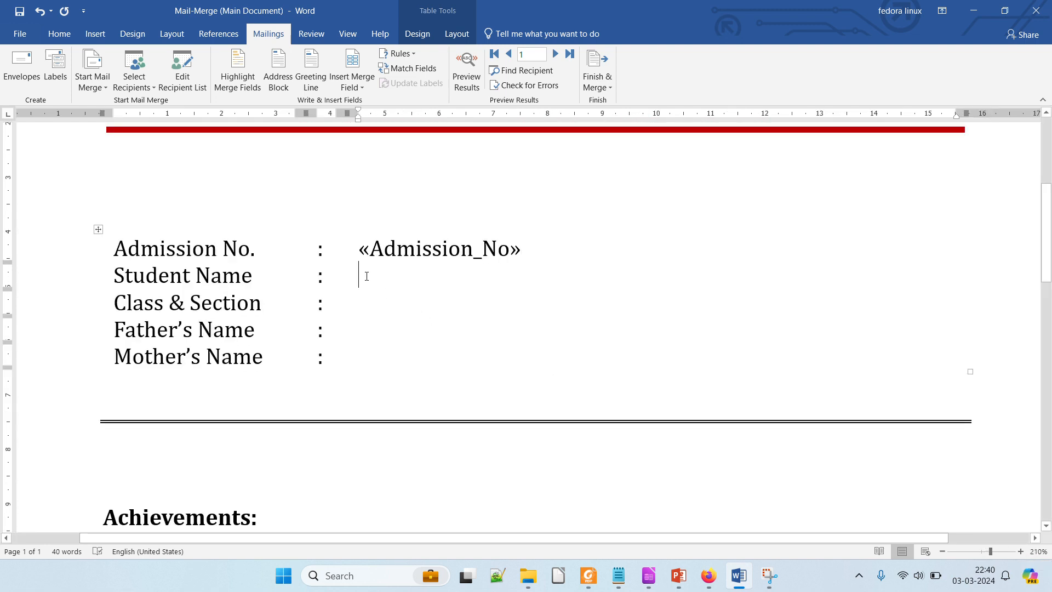
pyautogui.click(367, 89)
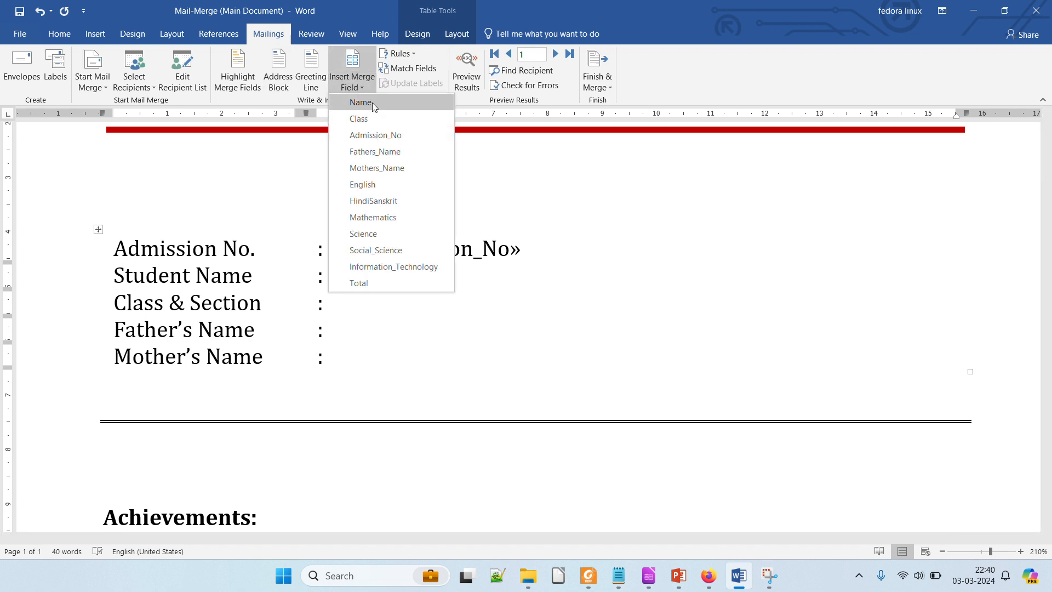
pyautogui.click(373, 103)
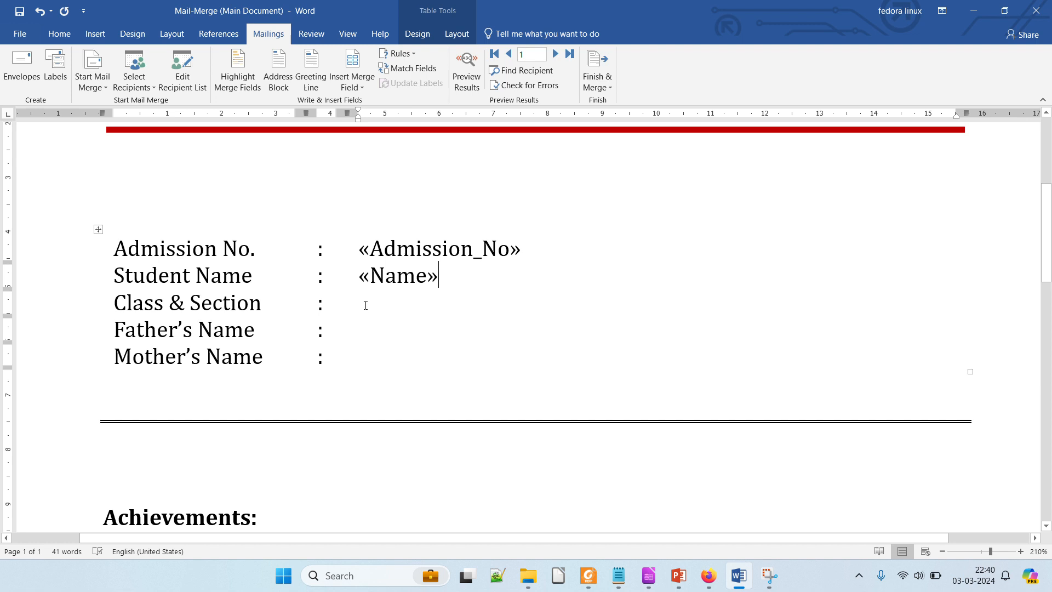
pyautogui.click(361, 89)
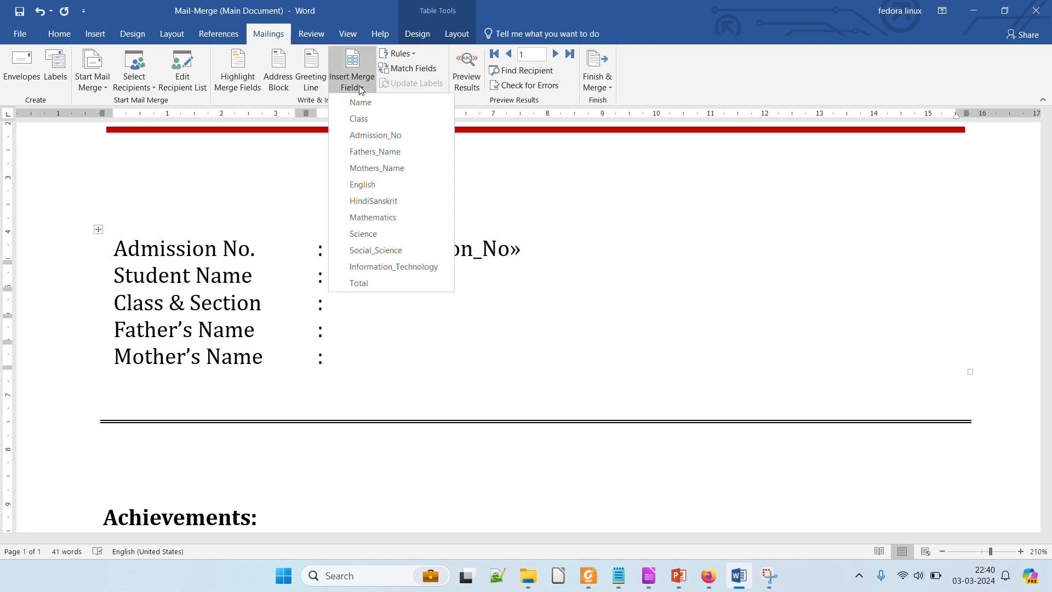
pyautogui.click(361, 119)
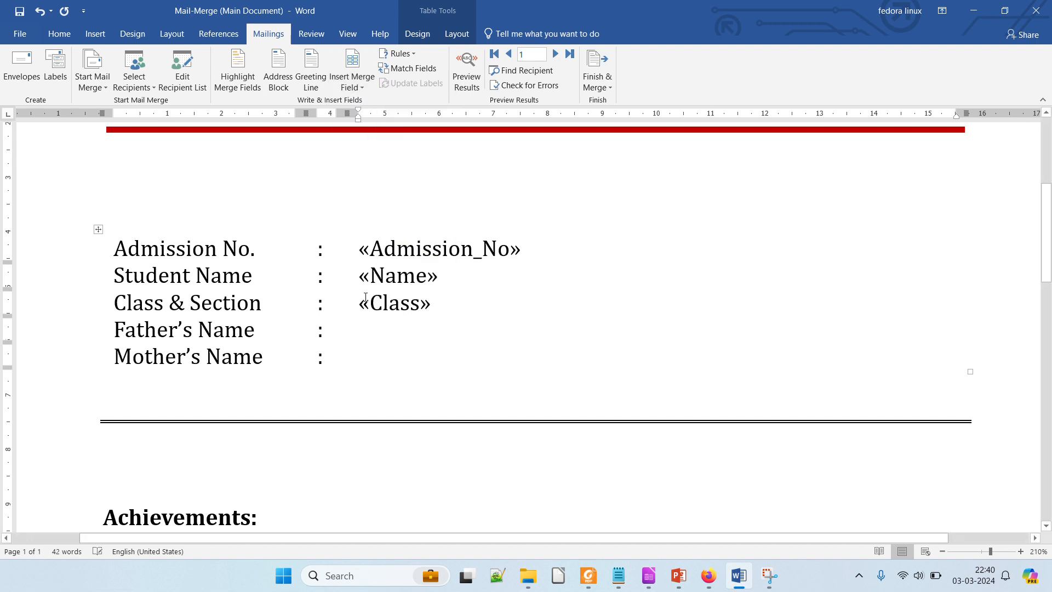
# Insert the Fathers_Name and Mothers_Name merge fields in the Father's Name and Mother's Name rows.
pyautogui.click(366, 327)
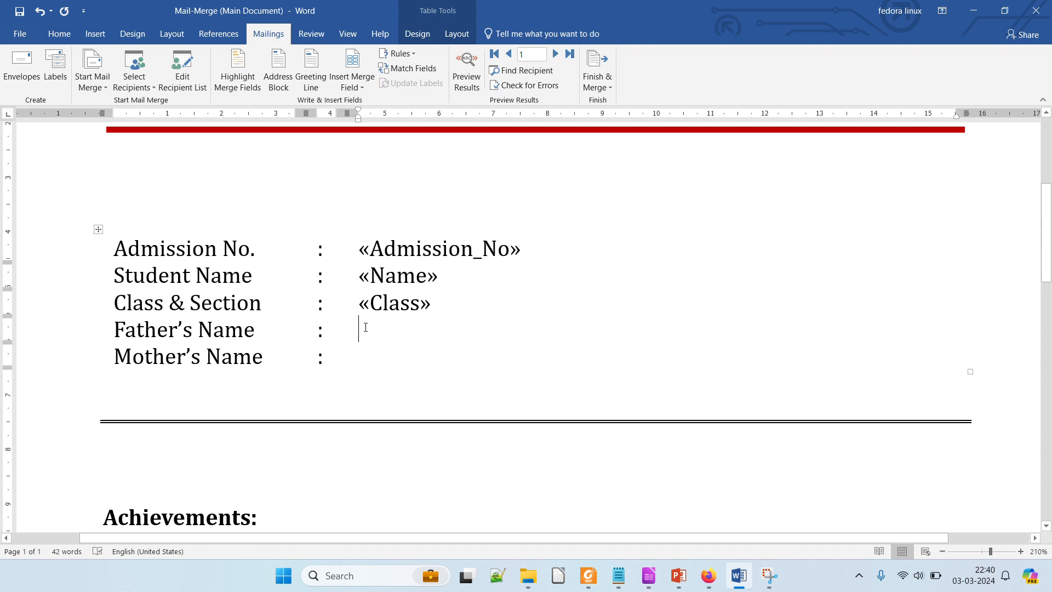
pyautogui.click(358, 87)
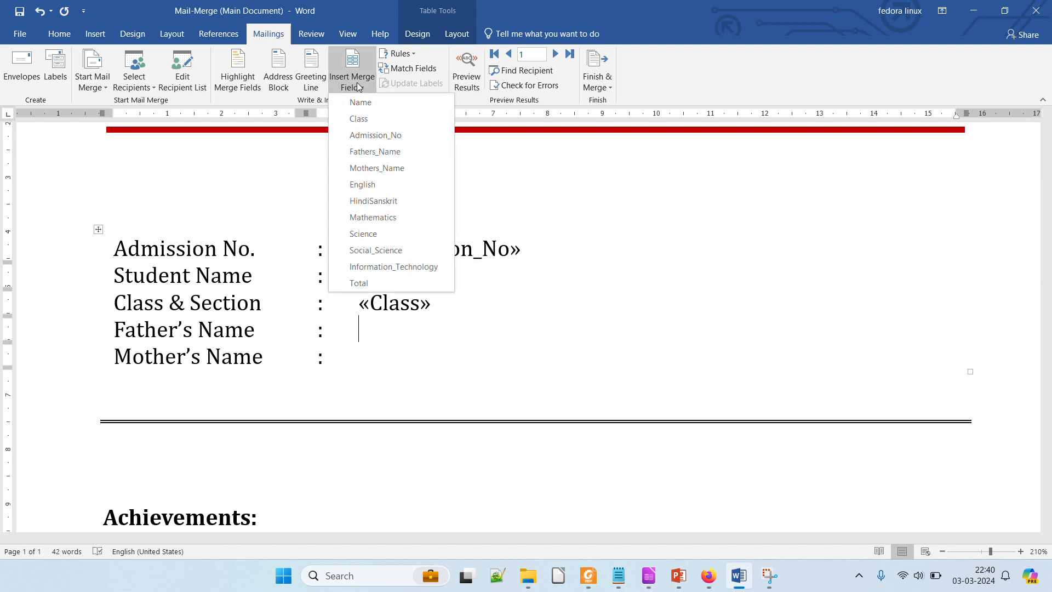
pyautogui.click(360, 152)
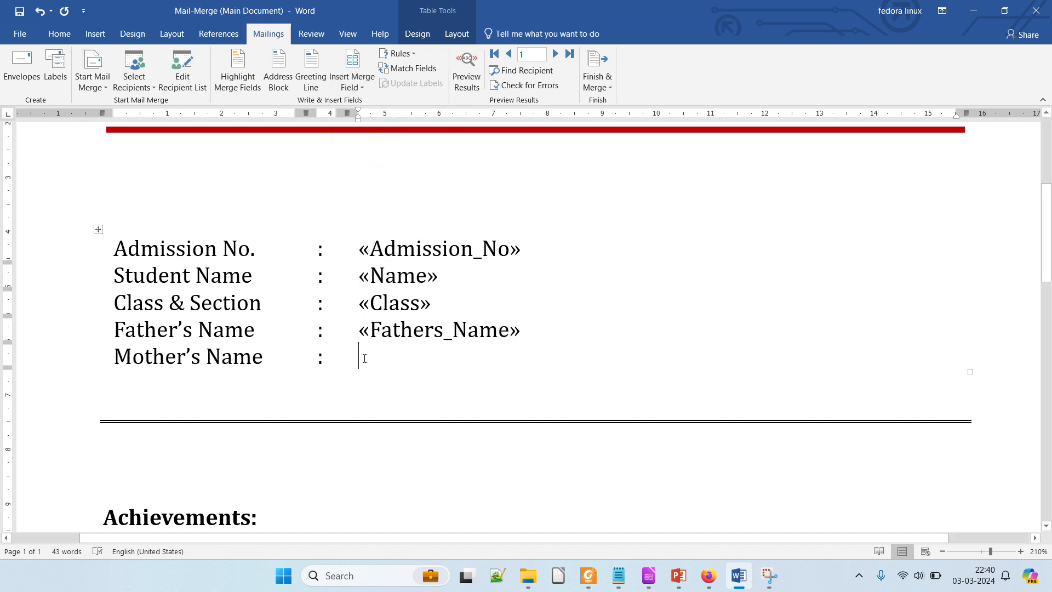
pyautogui.click(359, 87)
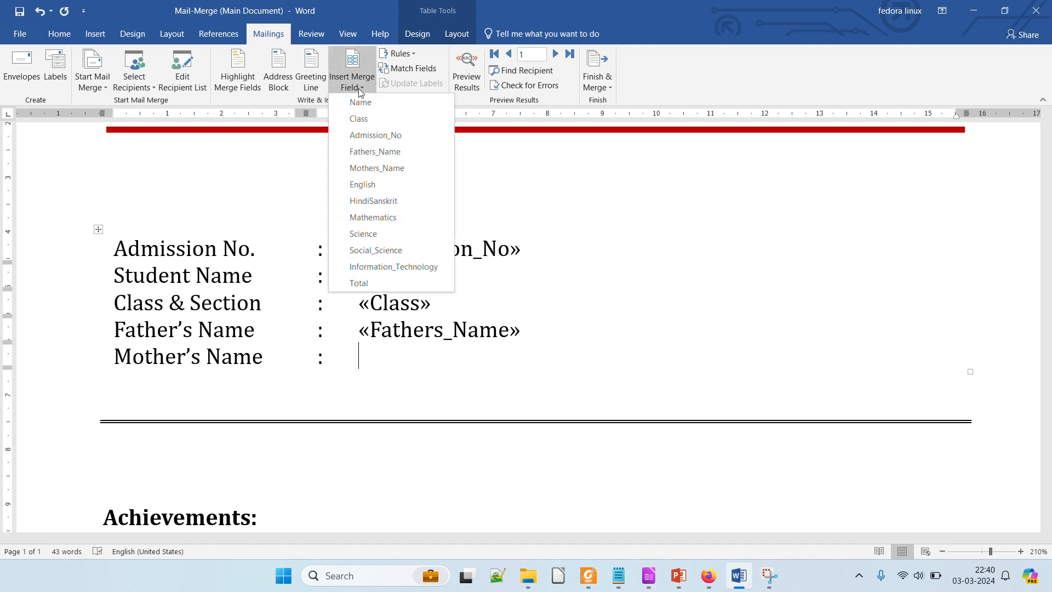
pyautogui.click(365, 174)
# Insert the English and HindiSanskrit merge fields beside the English and Hindi/Sanskrit labels in the Achievements table.
pyautogui.scroll(-8, 368, 403)
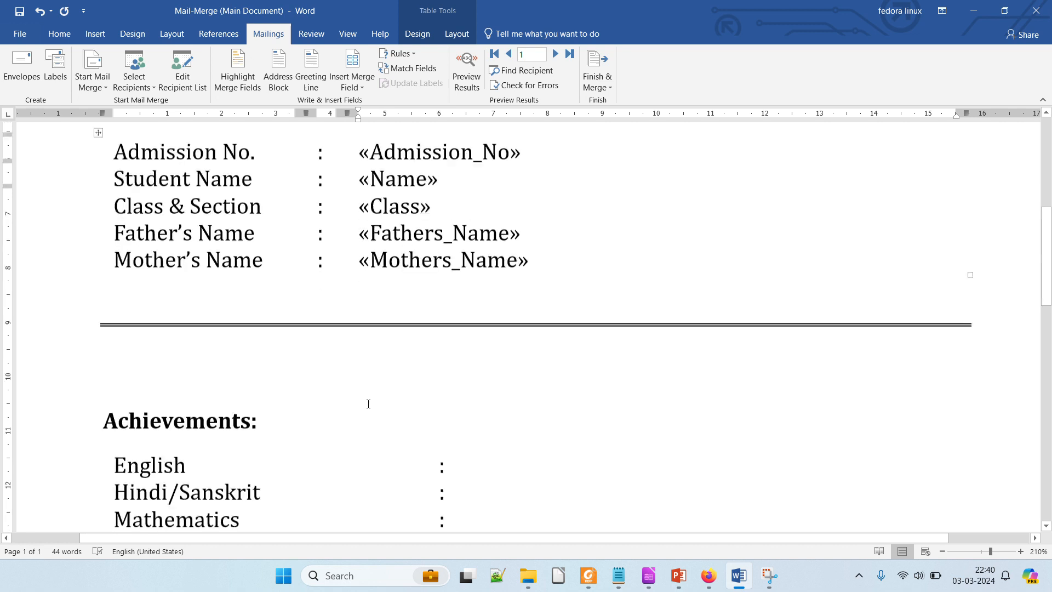
pyautogui.scroll(4, 367, 403)
pyautogui.scroll(-1, 367, 403)
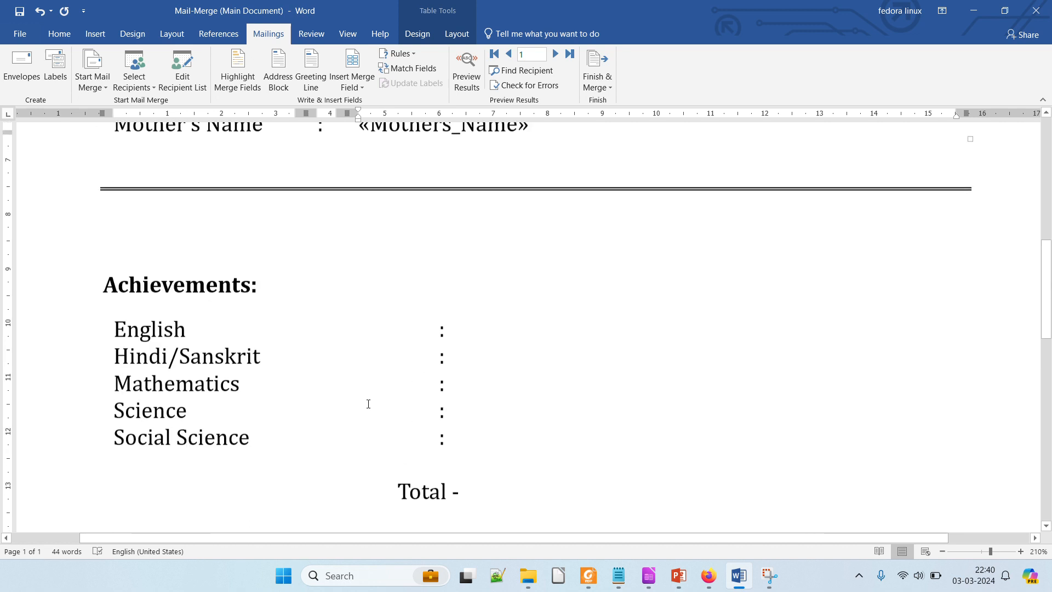
pyautogui.click(486, 329)
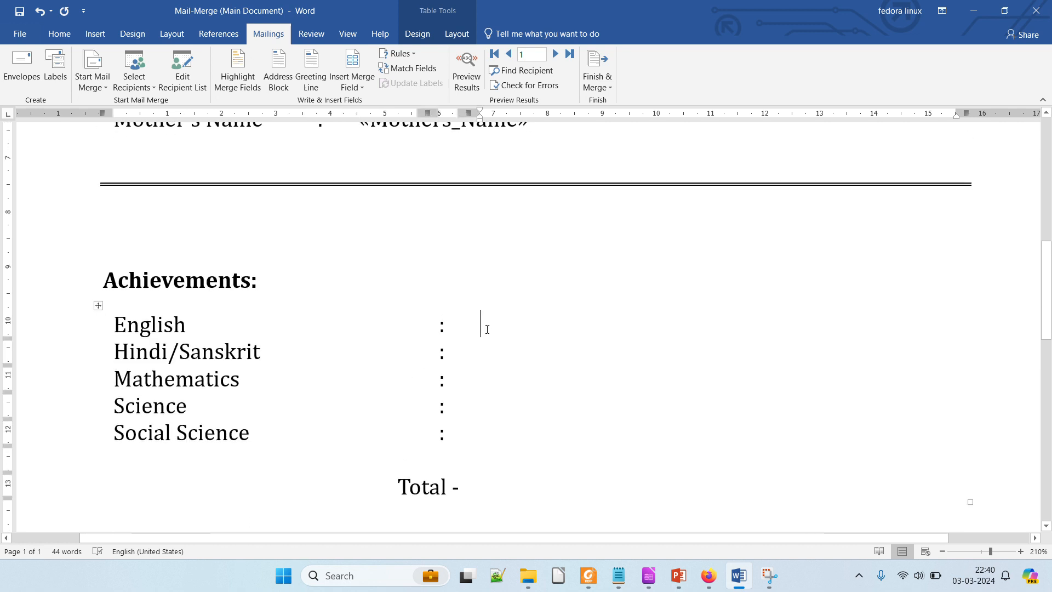
pyautogui.click(362, 87)
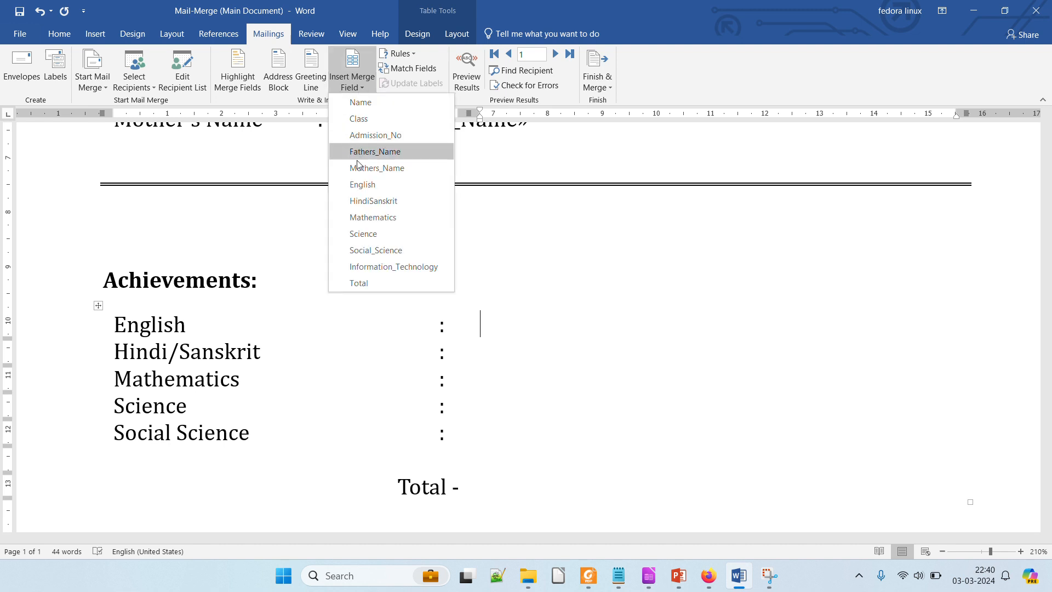
pyautogui.click(363, 185)
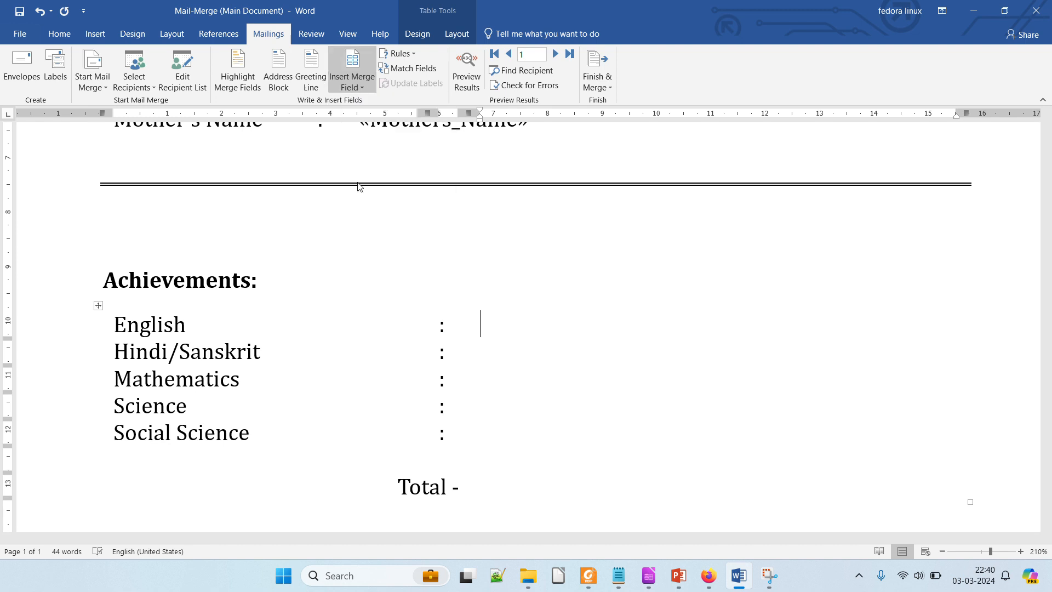
pyautogui.click(485, 355)
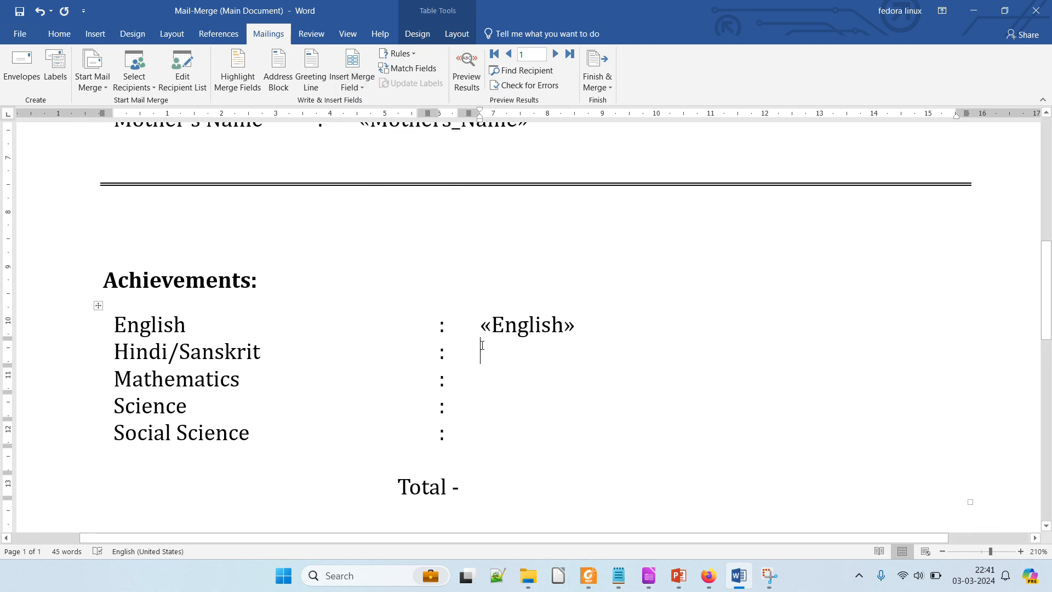
pyautogui.click(366, 89)
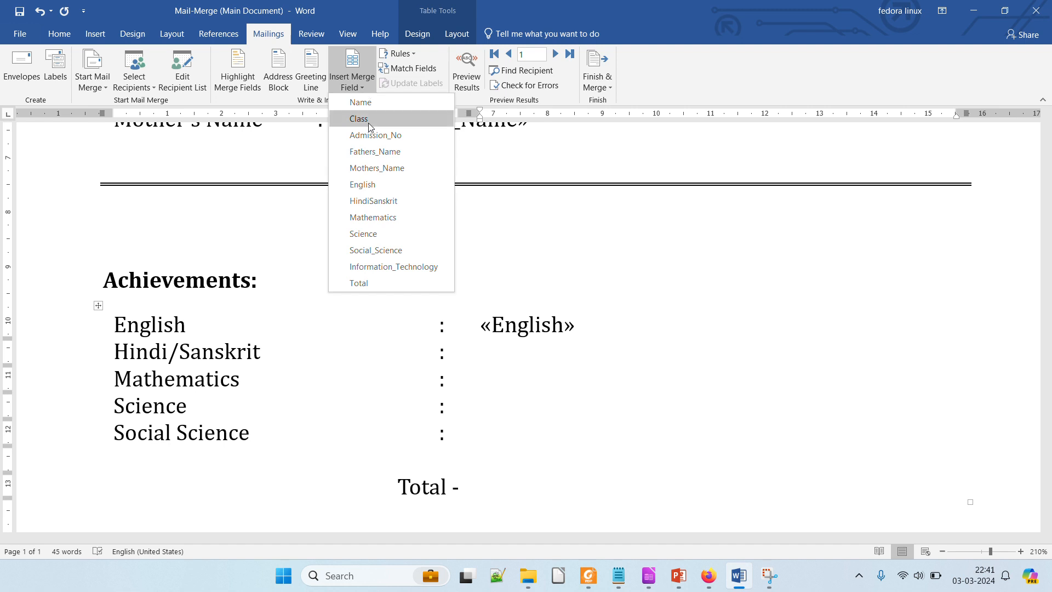
pyautogui.click(367, 200)
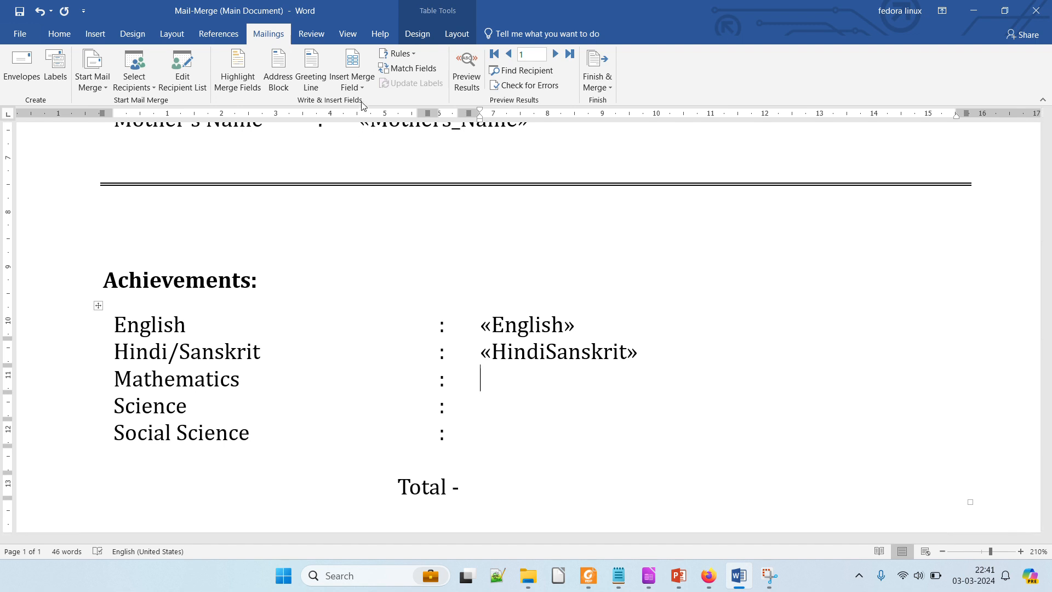
# Insert the Mathematics, Science and Social_Science merge fields in their matching rows of the Achievements table.
pyautogui.click(360, 87)
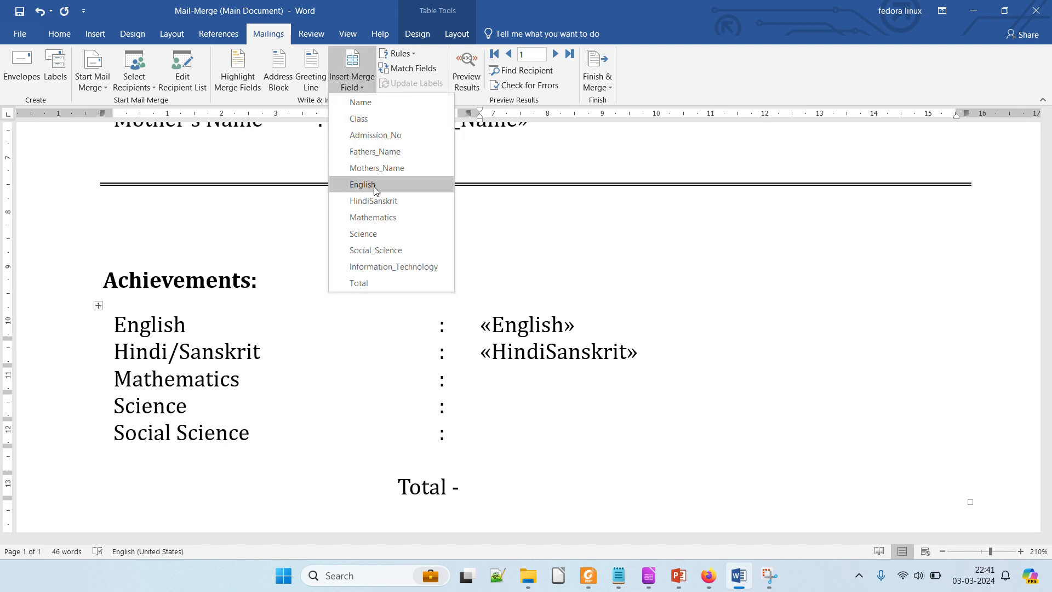
pyautogui.click(374, 222)
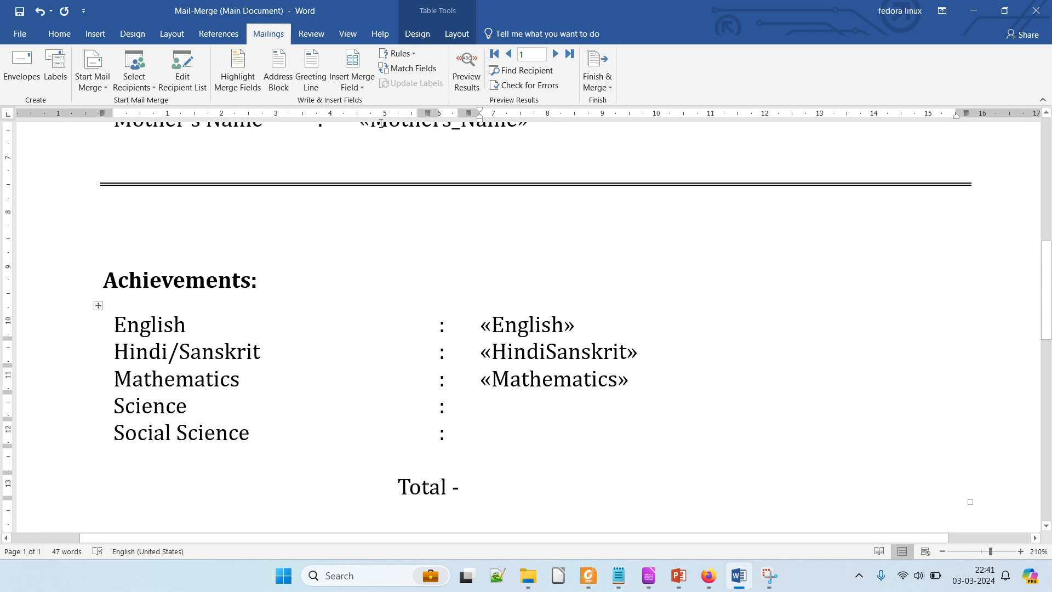
pyautogui.click(361, 87)
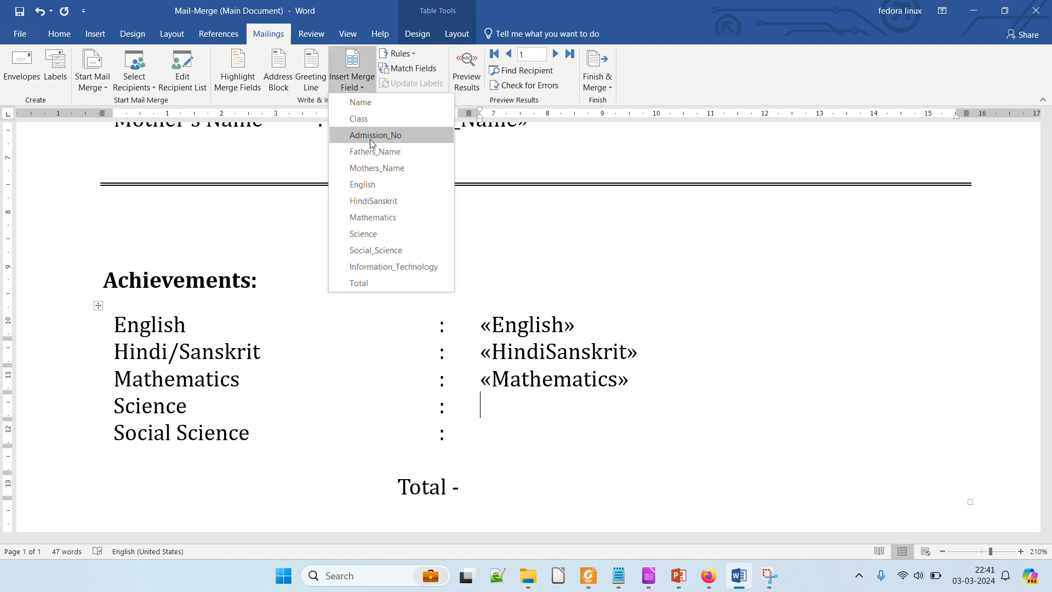
pyautogui.click(377, 234)
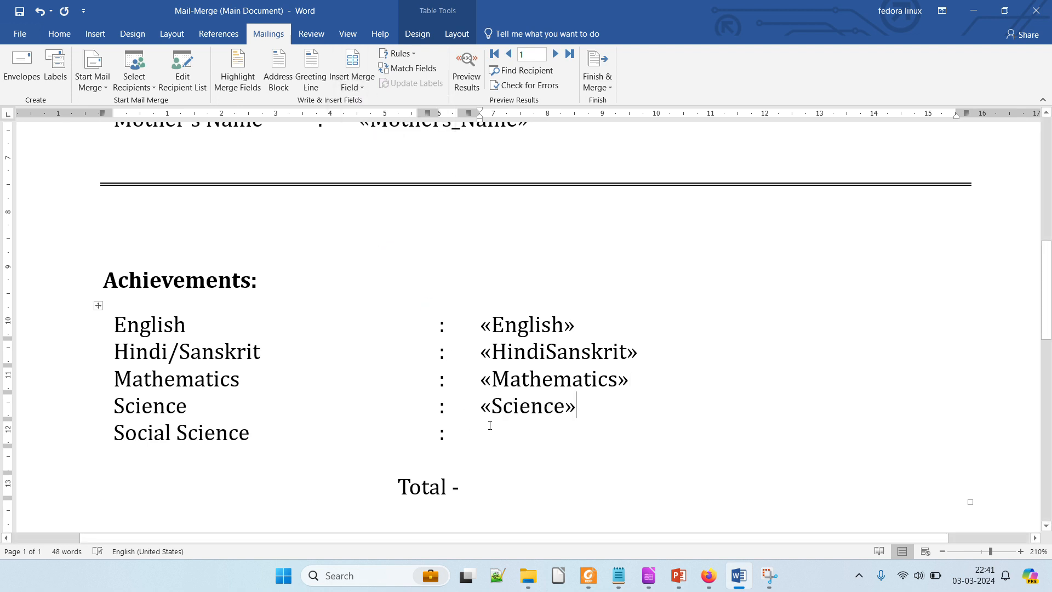
pyautogui.click(343, 86)
pyautogui.click(360, 250)
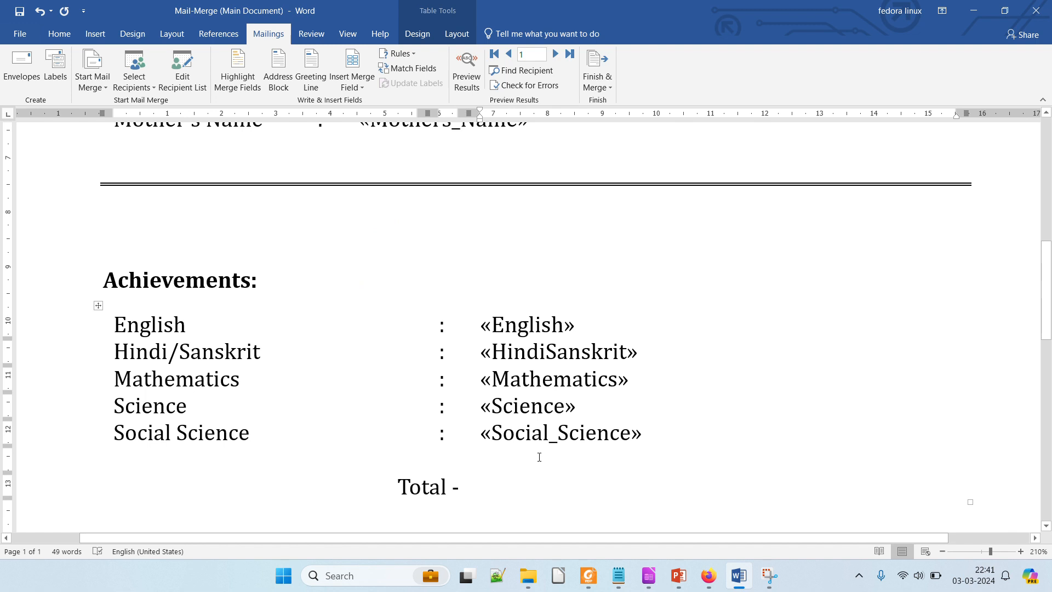
# Insert a blank row below the Social Science row of the Achievements table.
pyautogui.rightClick(654, 432)
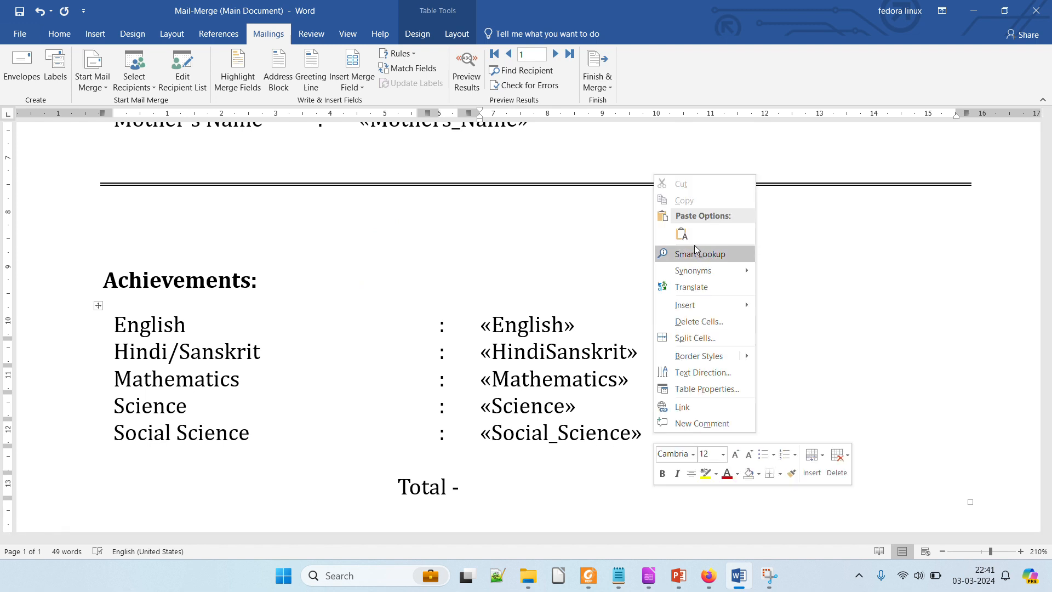
pyautogui.moveTo(711, 307)
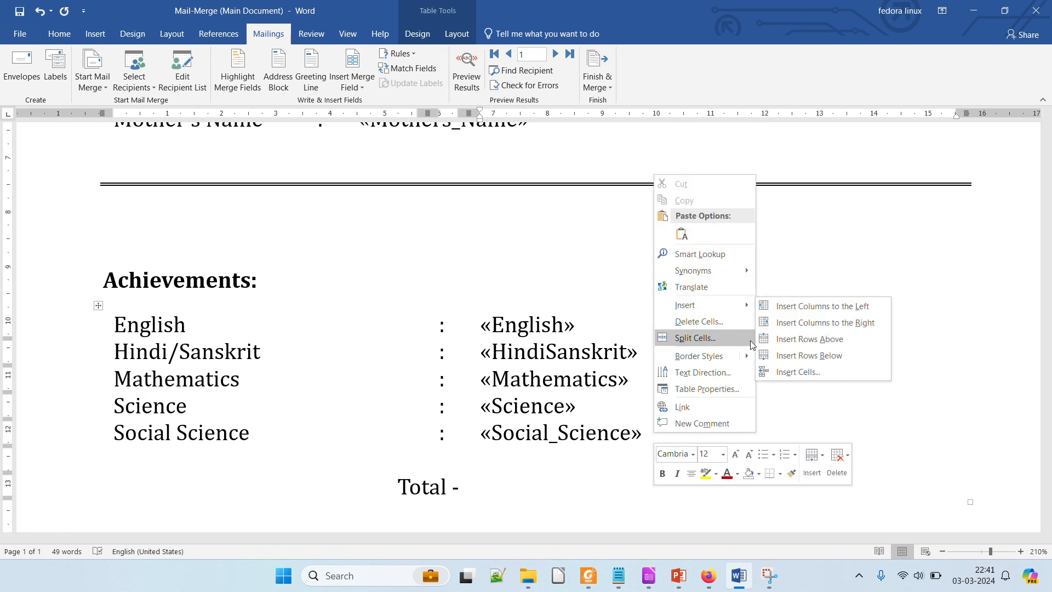
pyautogui.click(791, 355)
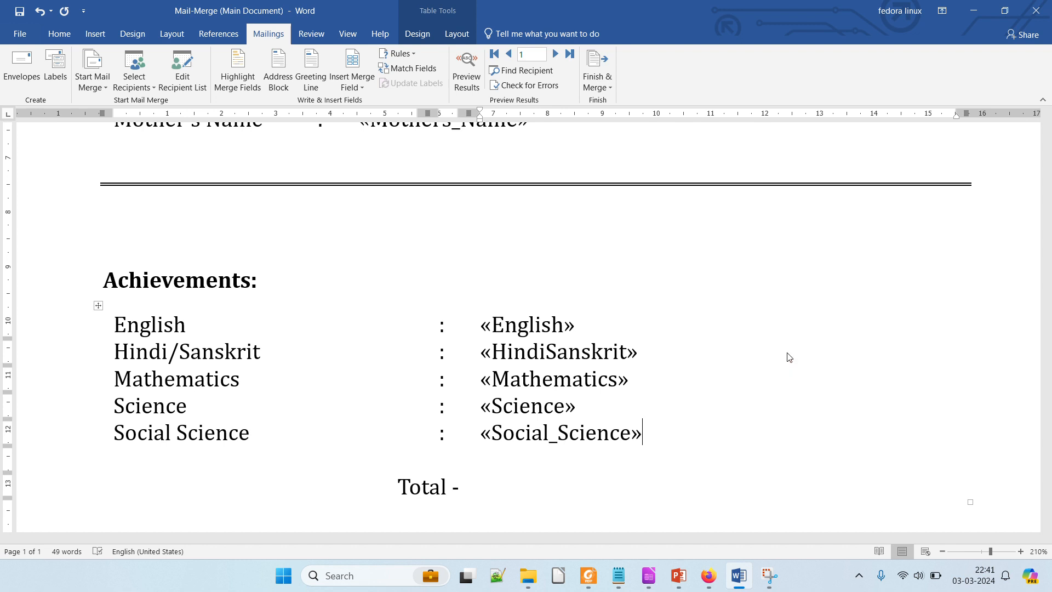
# Fill the blank row under Social Science with the label "Information technology", a colon and the Information_Technology merge field.
pyautogui.click(223, 459)
pyautogui.write('Info')
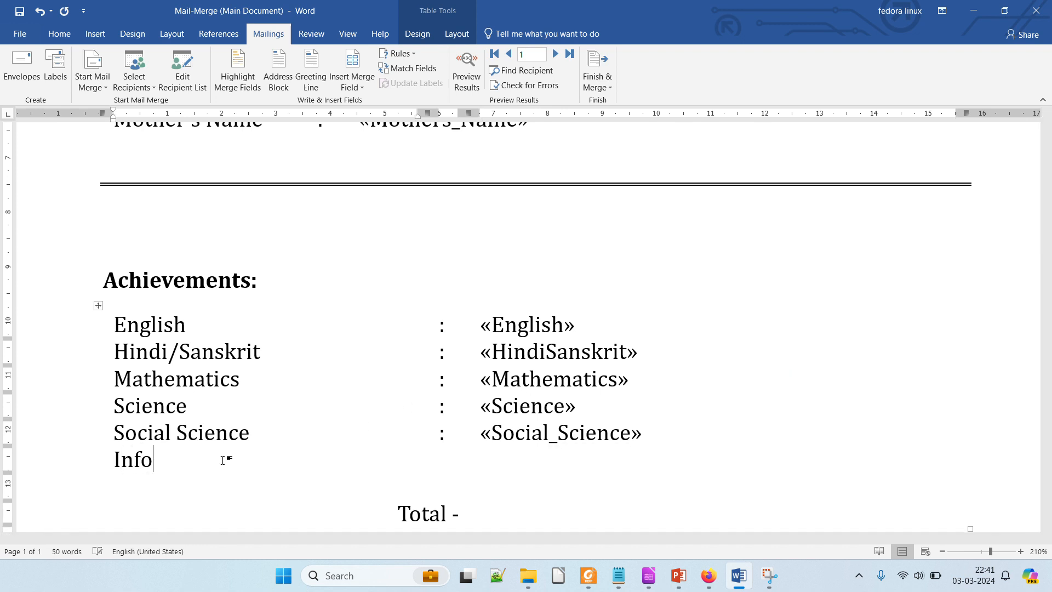
pyautogui.write('rmation technology')
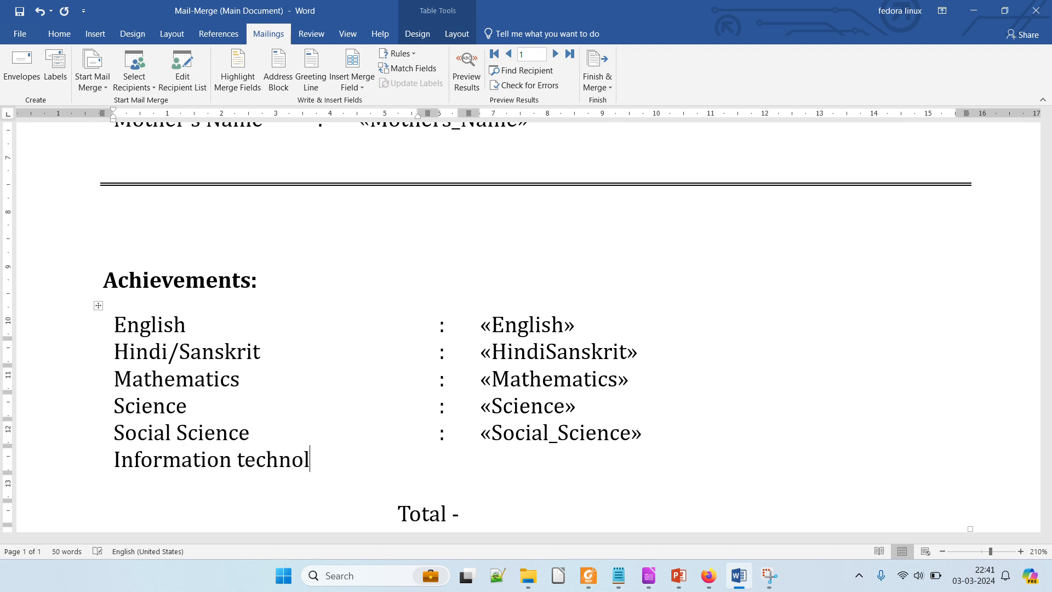
pyautogui.press('Tab')
pyautogui.write(':')
pyautogui.press('Tab')
pyautogui.click(333, 85)
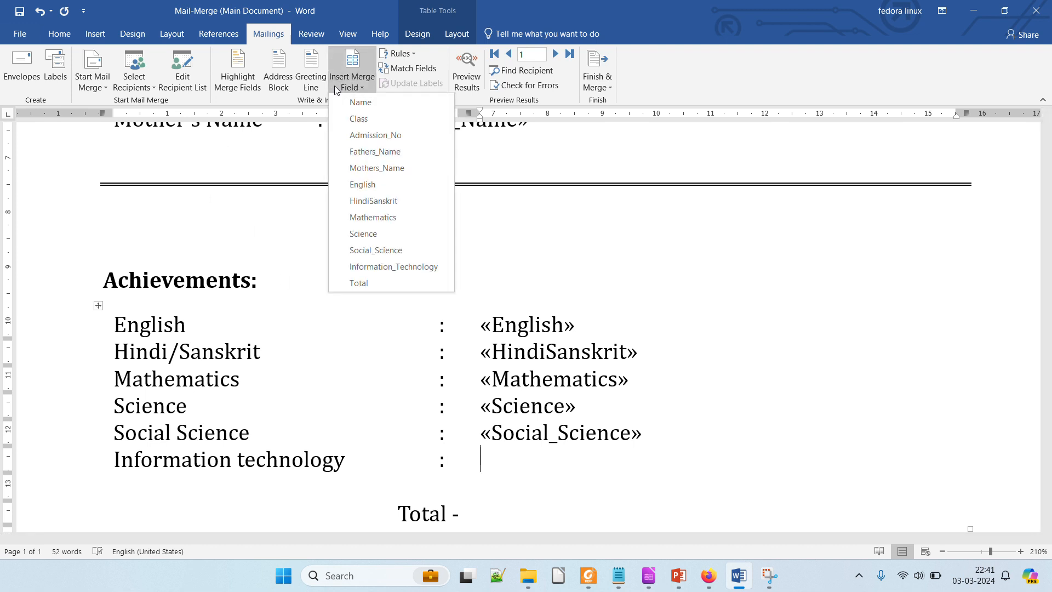
pyautogui.click(388, 267)
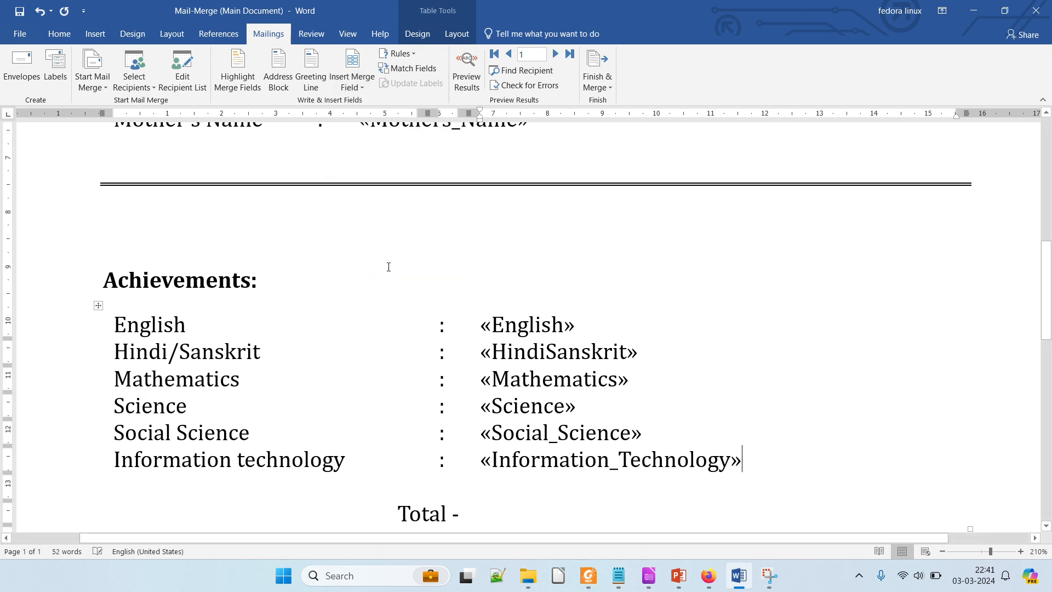
# Insert the Total merge field beside the "Total -" label below the Information technology row.
pyautogui.click(503, 515)
pyautogui.click(367, 87)
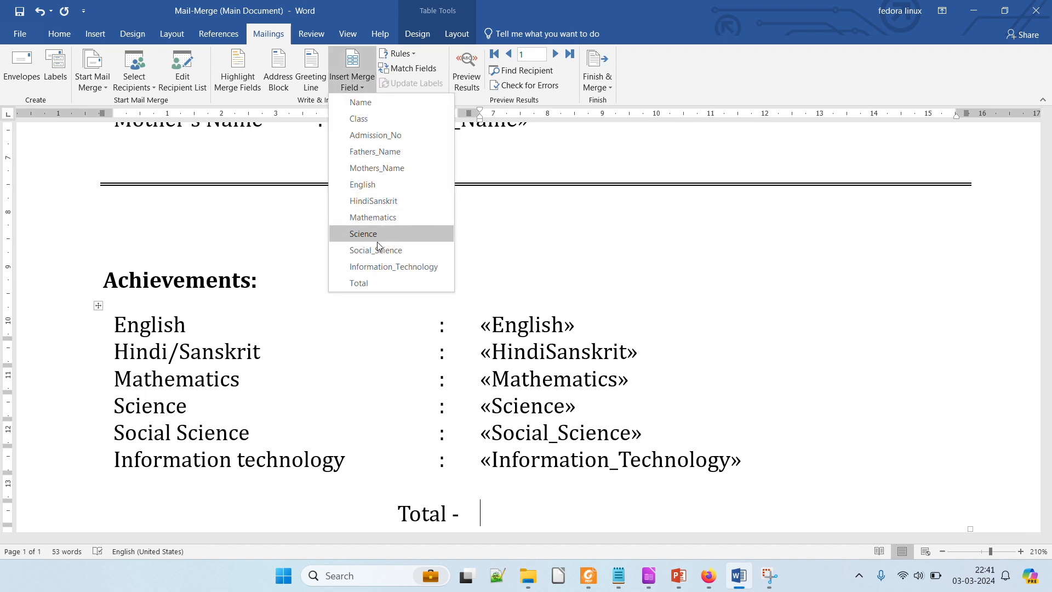
pyautogui.click(373, 282)
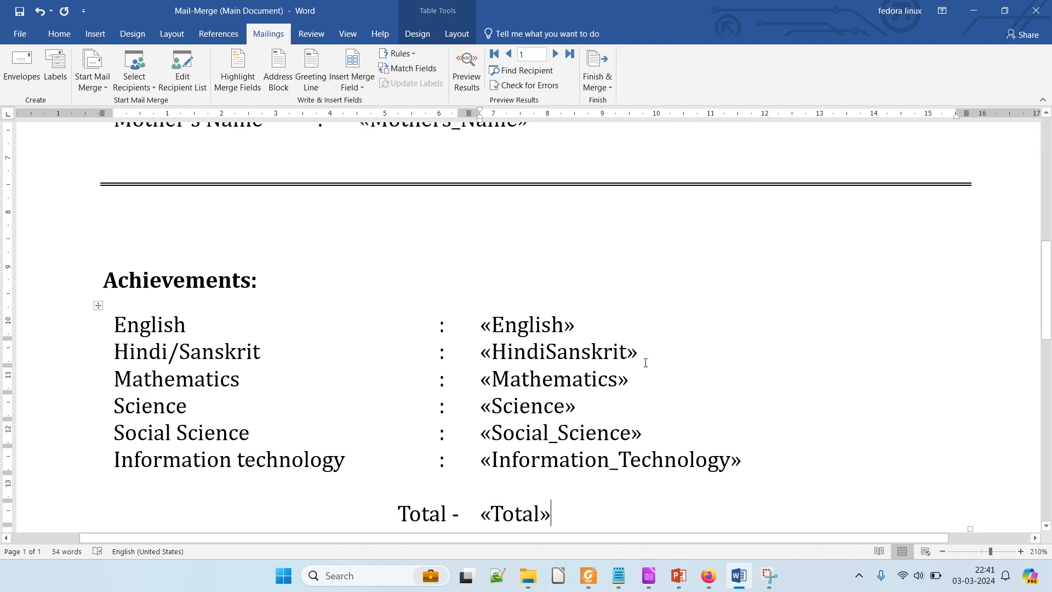
# Look over the completed report card layout down to the signature lines, with the zoom reduced to 130%.
pyautogui.scroll(-8, 644, 361)
pyautogui.scroll(2, 645, 362)
pyautogui.scroll(8, 645, 362)
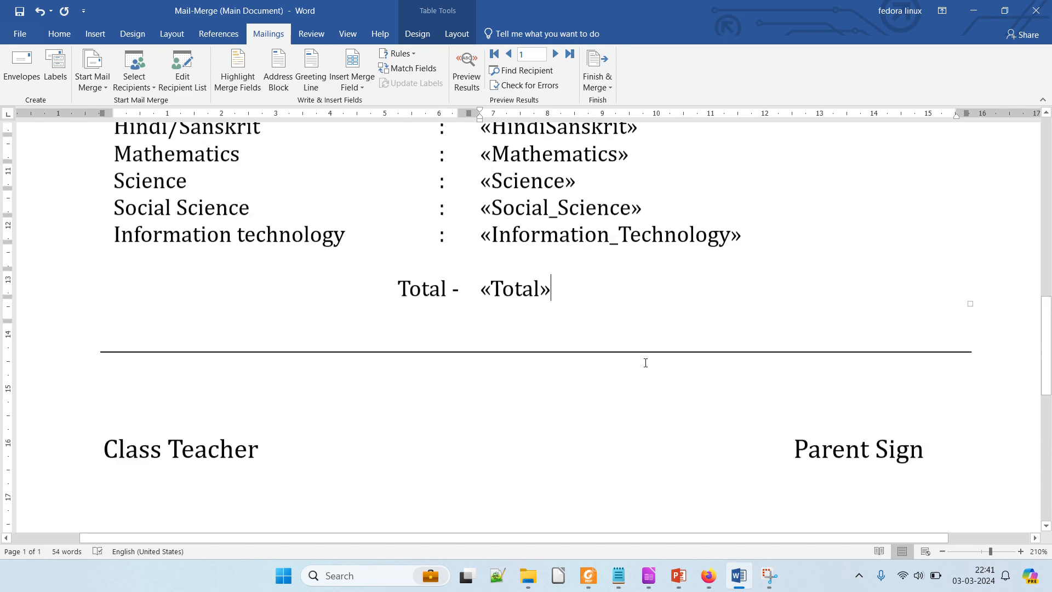
pyautogui.click(942, 550)
pyautogui.click(942, 550)
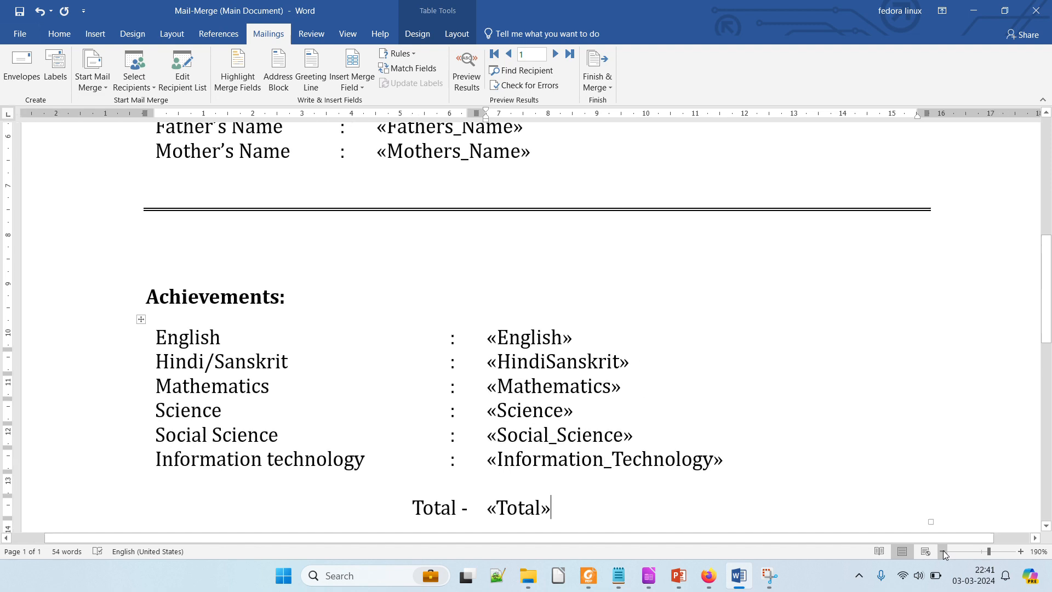
pyautogui.click(942, 550)
pyautogui.click(942, 550)
pyautogui.click(942, 550)
pyautogui.click(942, 550)
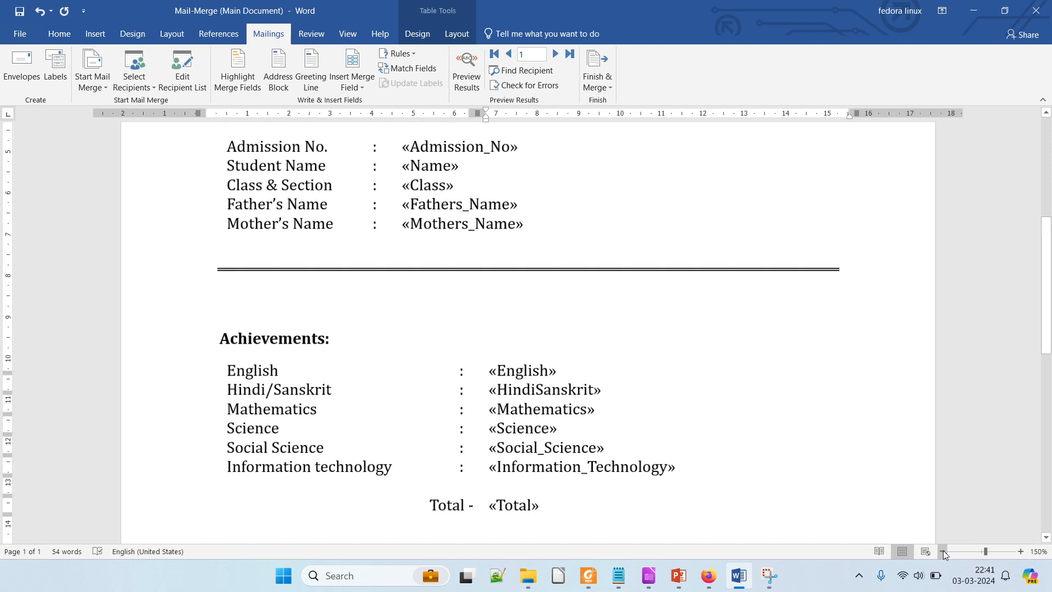
pyautogui.click(942, 550)
pyautogui.click(942, 549)
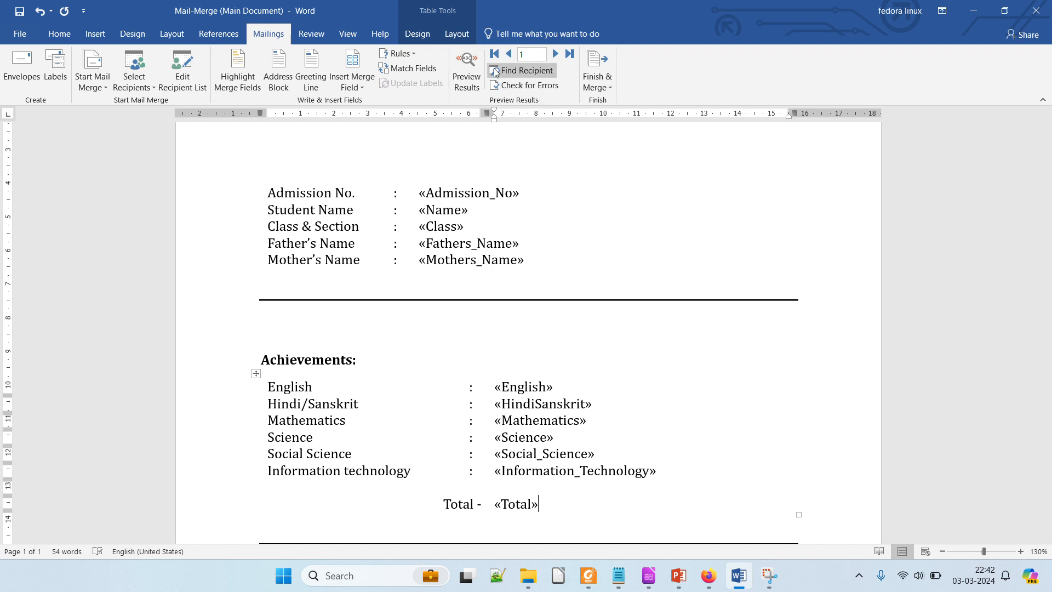
# Preview the merge results with real student data and check the first, second and last records.
pyautogui.click(467, 66)
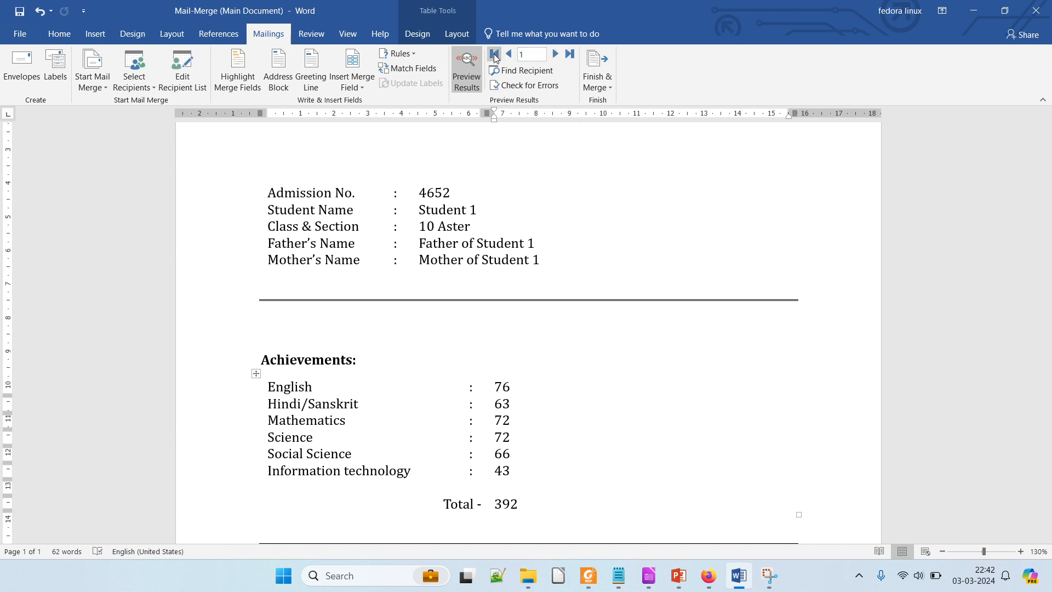
pyautogui.click(555, 54)
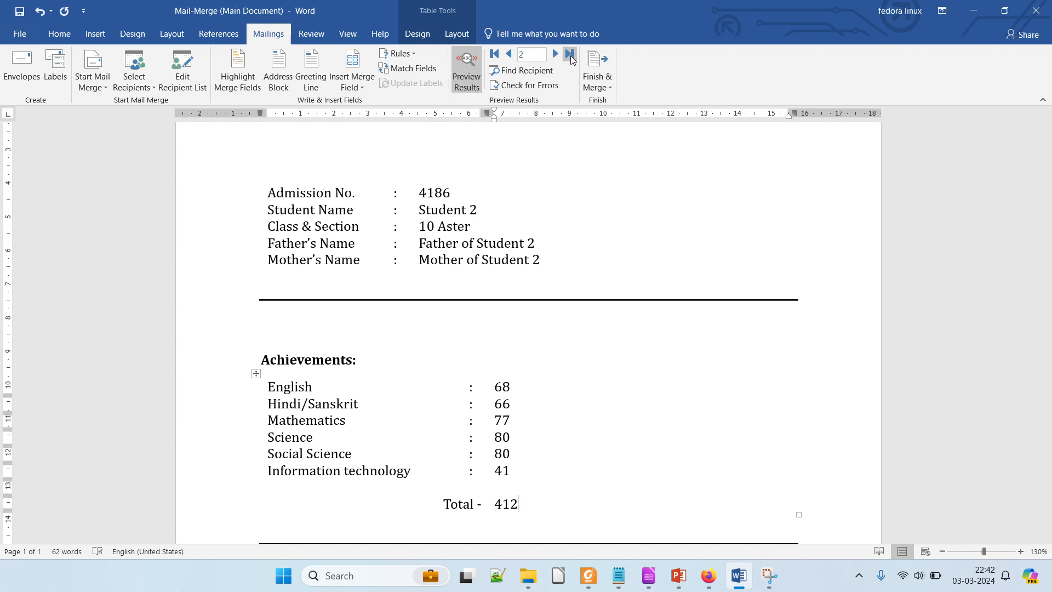
pyautogui.click(570, 54)
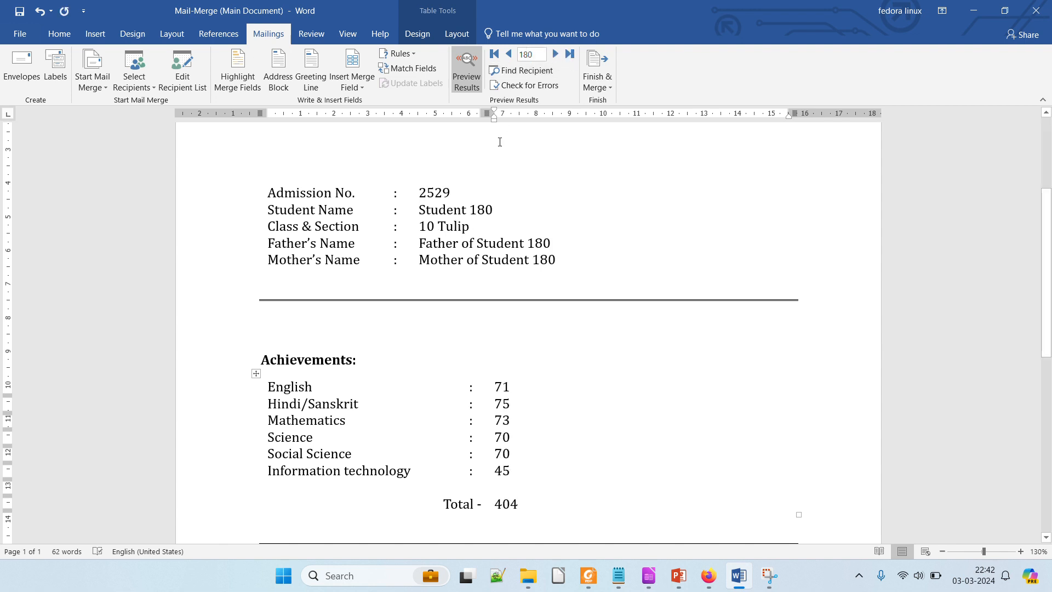
pyautogui.click(538, 57)
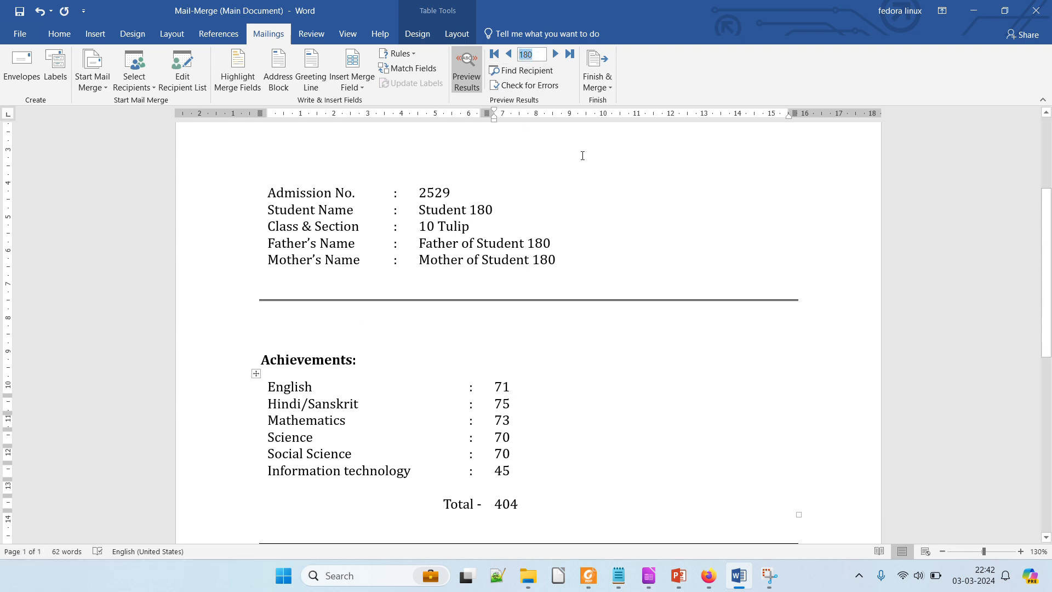
pyautogui.click(588, 216)
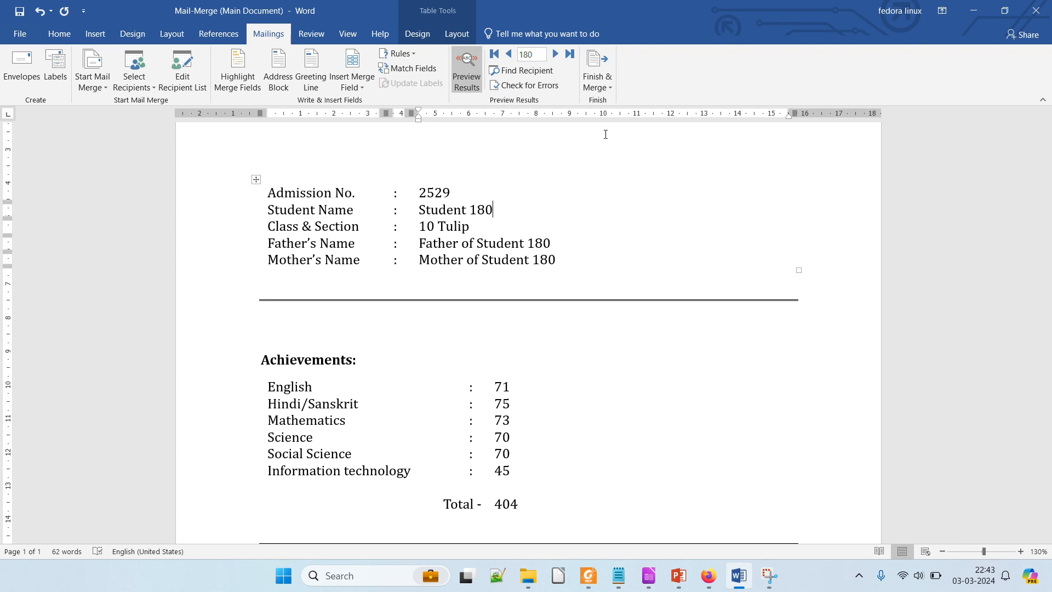
# Finish the merge by printing all records with Microsoft Print to PDF, one copy.
pyautogui.click(606, 85)
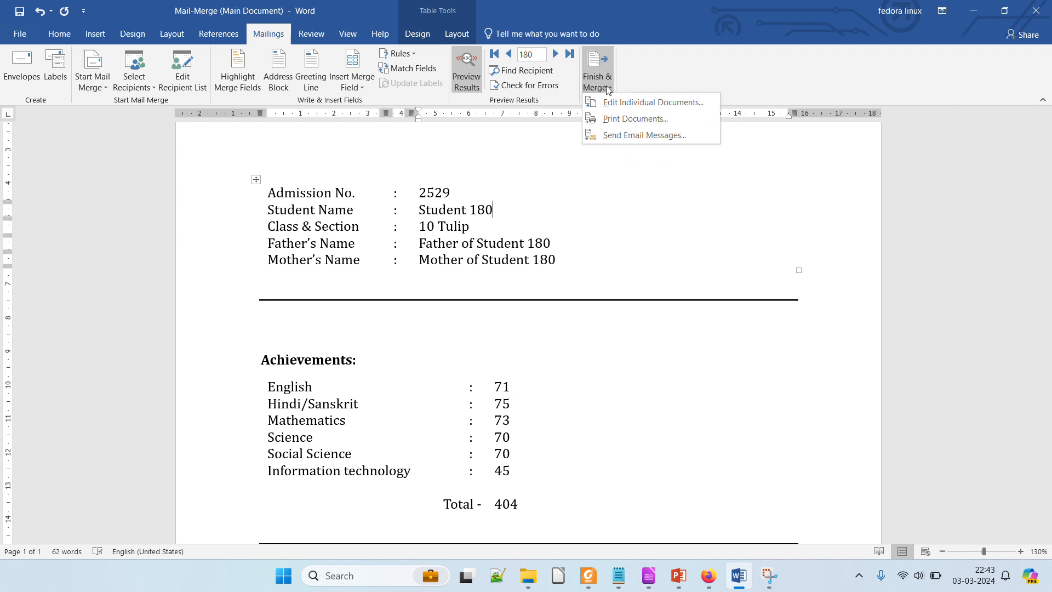
pyautogui.click(615, 125)
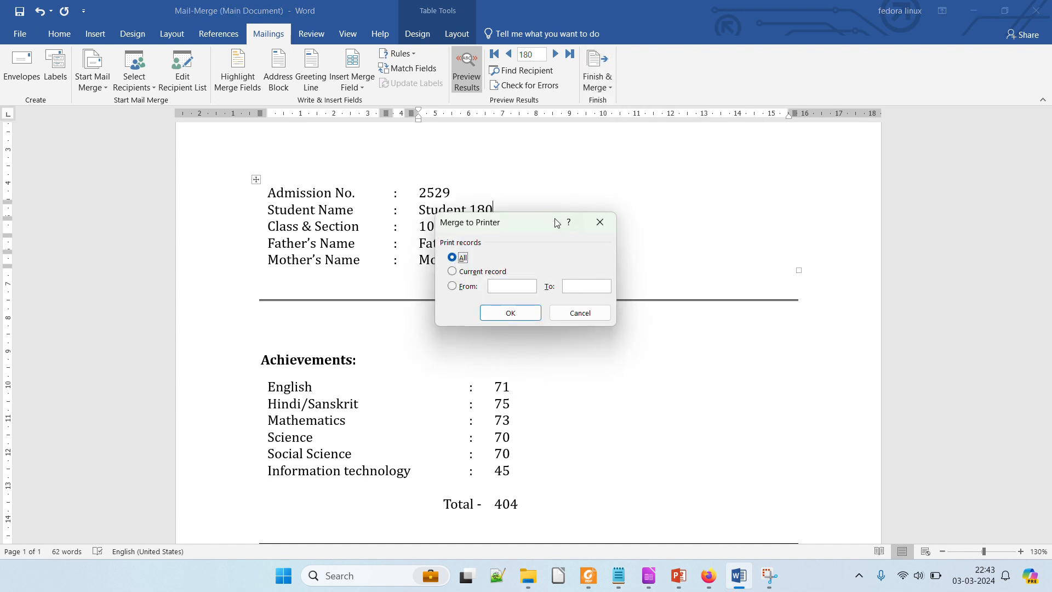
pyautogui.click(502, 313)
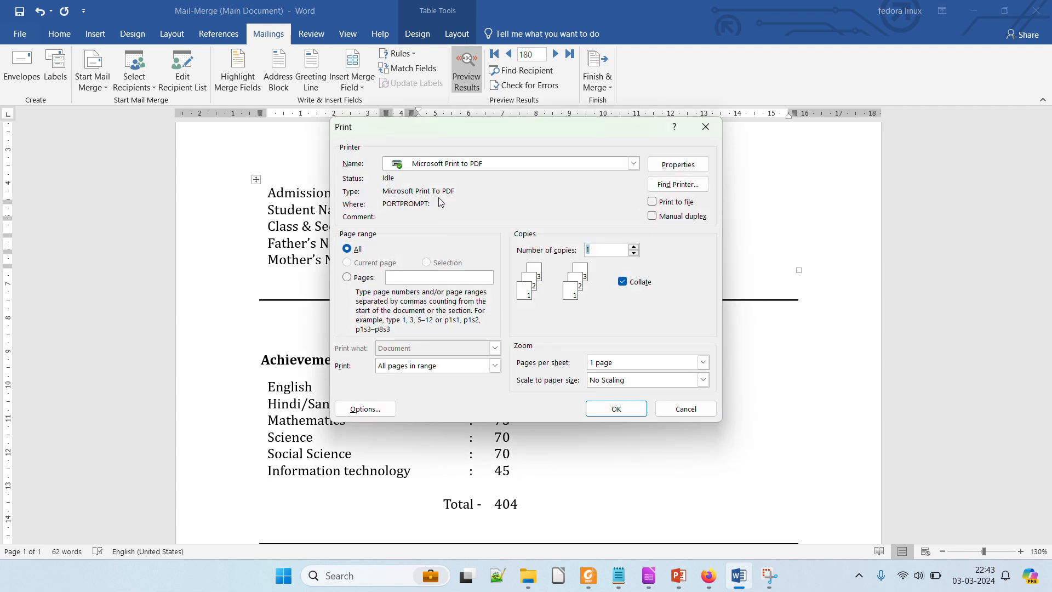
pyautogui.click(616, 408)
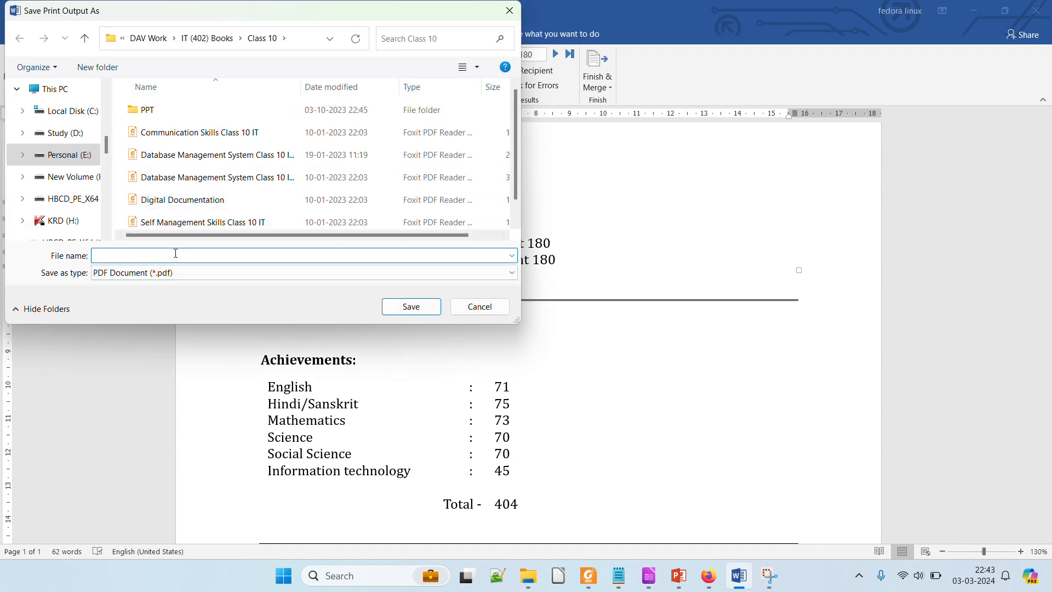
# Save the print output as a PDF document named "Mail-Merge Result" in the Class 10 folder.
pyautogui.click(310, 36)
pyautogui.click(310, 36)
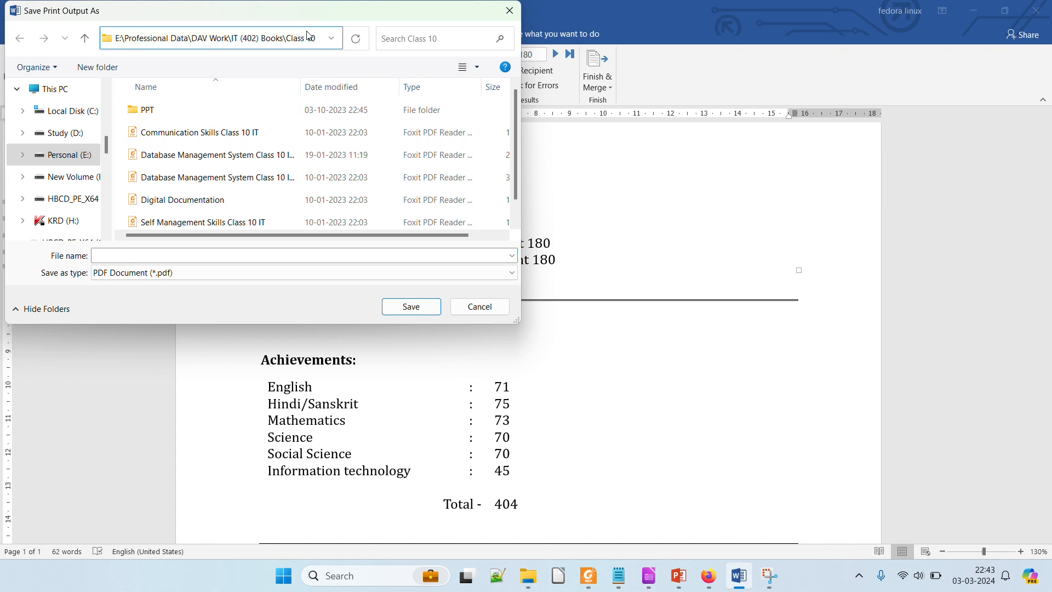
pyautogui.press('Escape')
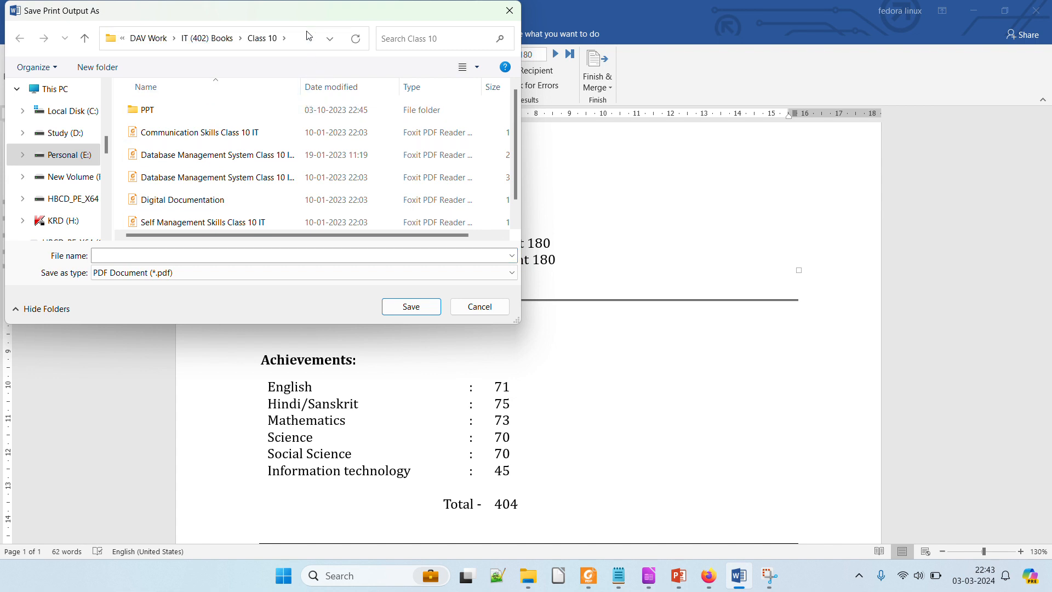
pyautogui.click(234, 257)
pyautogui.write('Mail-')
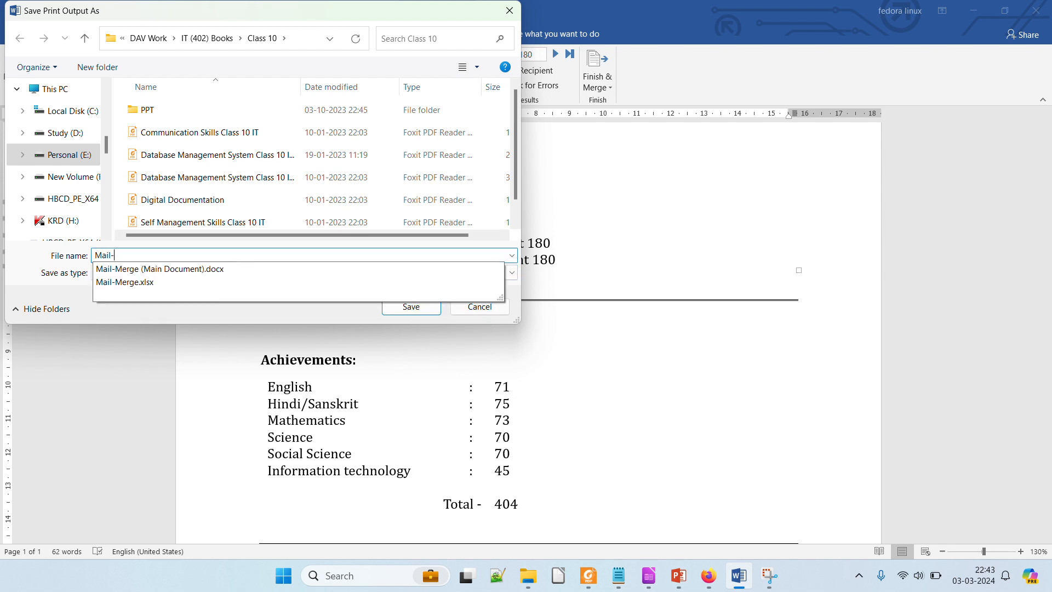
pyautogui.write('Merge Res')
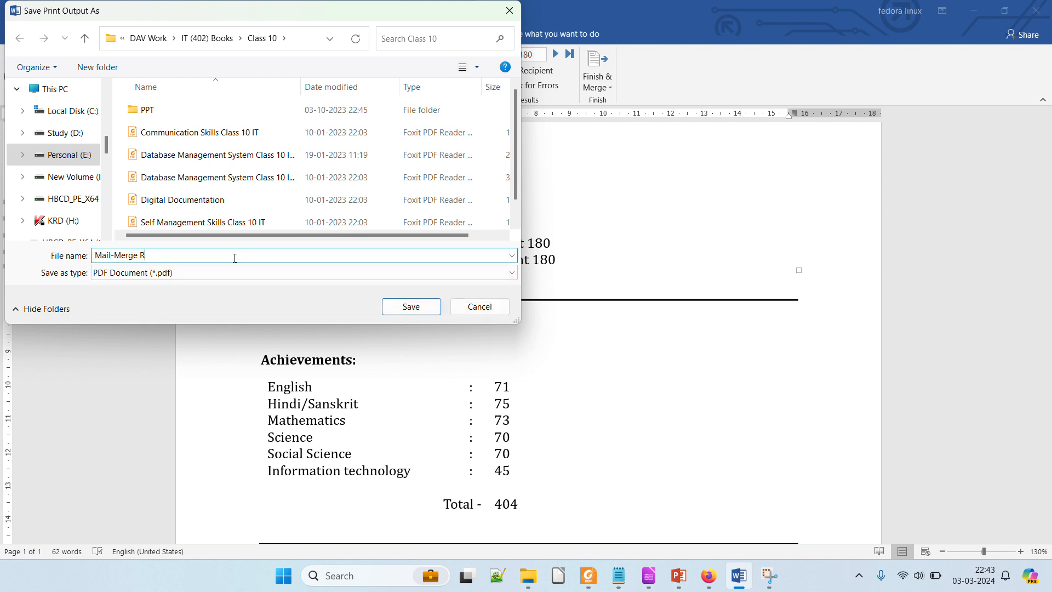
pyautogui.write('ult')
pyautogui.click(402, 306)
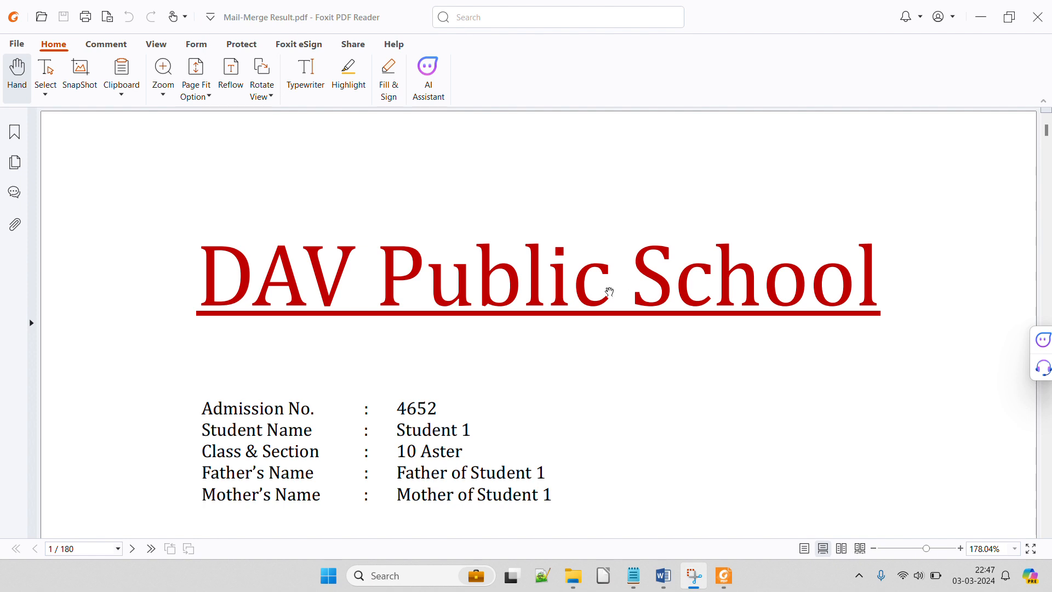
# In Foxit PDF Reader, examine the first student's report card in Mail-Merge Result.pdf from the heading to the signature lines.
pyautogui.click(80, 548)
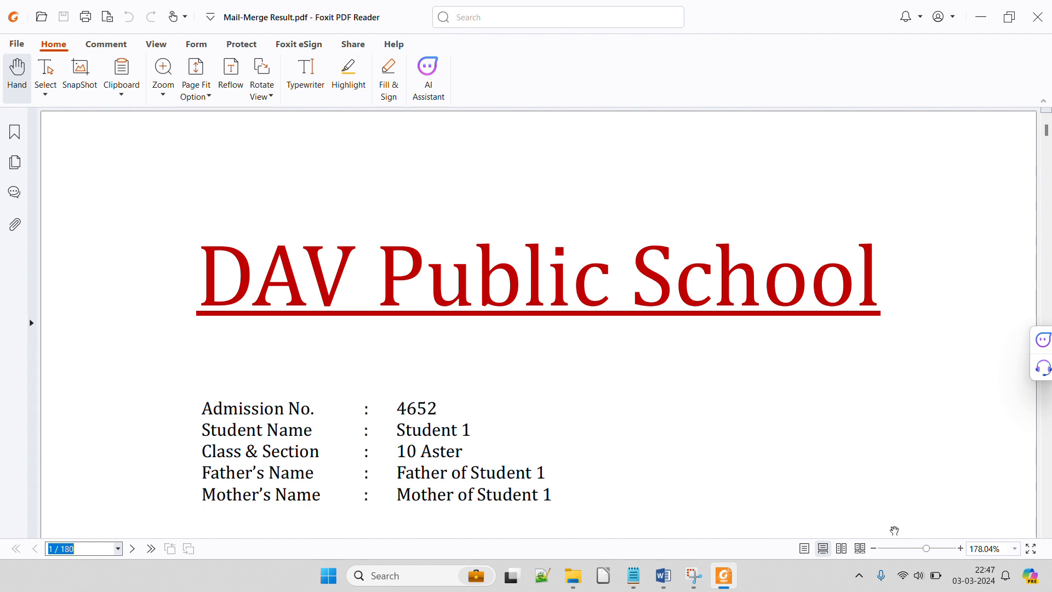
pyautogui.click(873, 548)
pyautogui.click(873, 548)
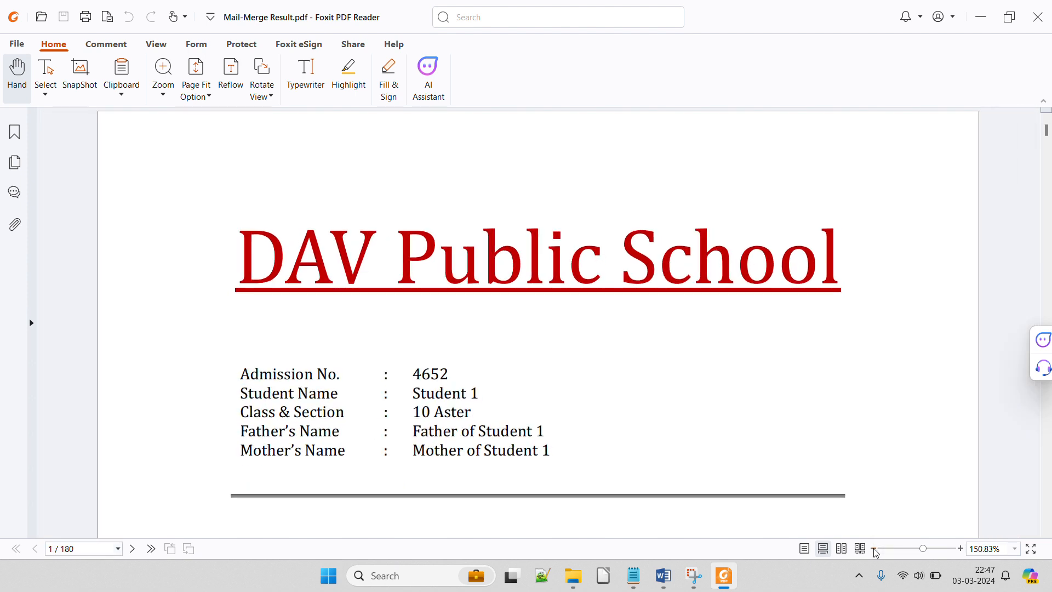
pyautogui.click(874, 549)
pyautogui.click(874, 548)
pyautogui.click(873, 549)
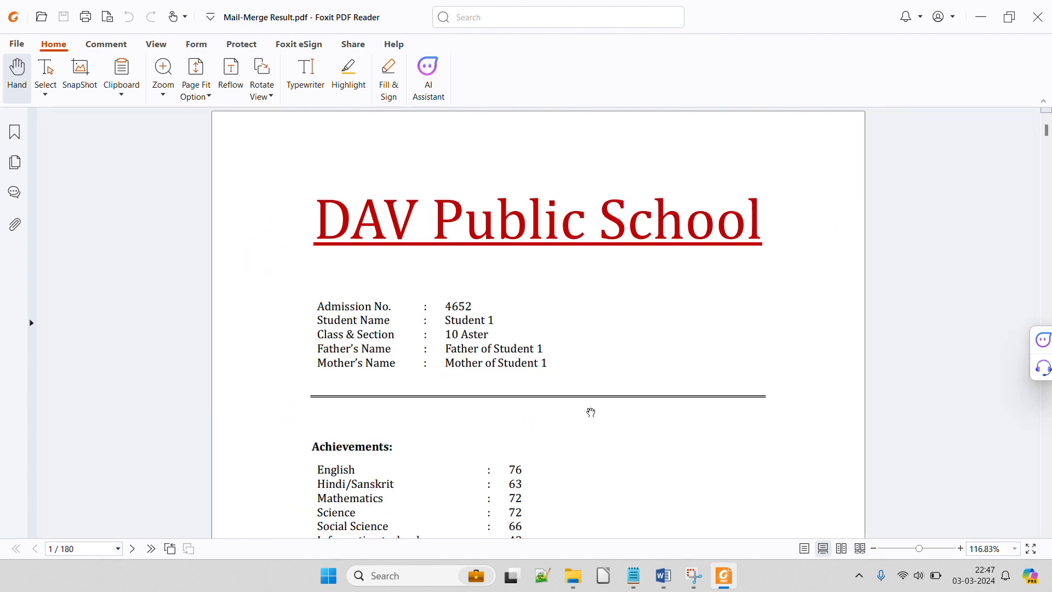
pyautogui.click(874, 549)
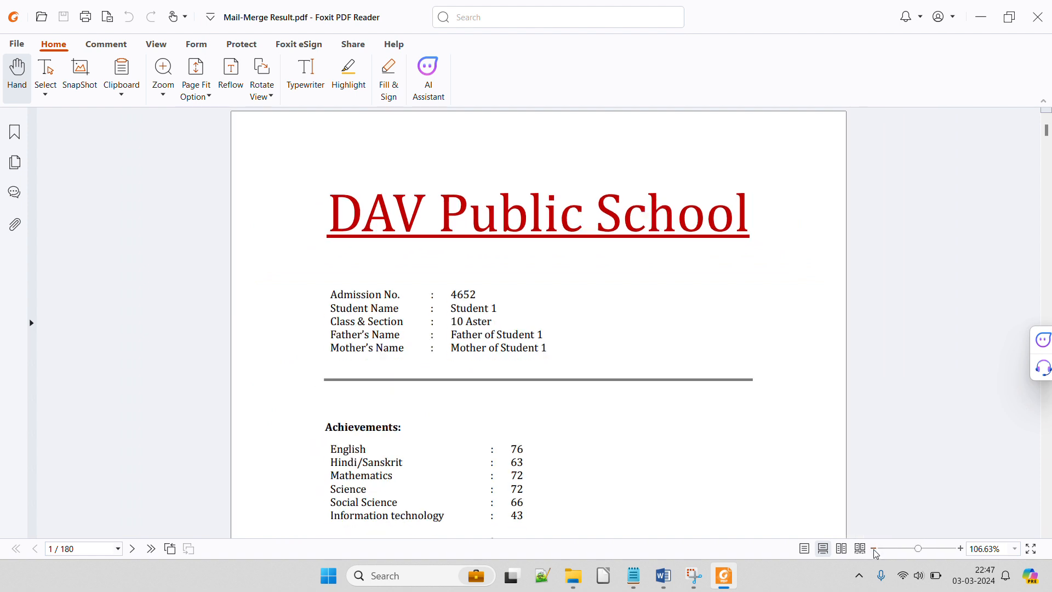
pyautogui.click(874, 548)
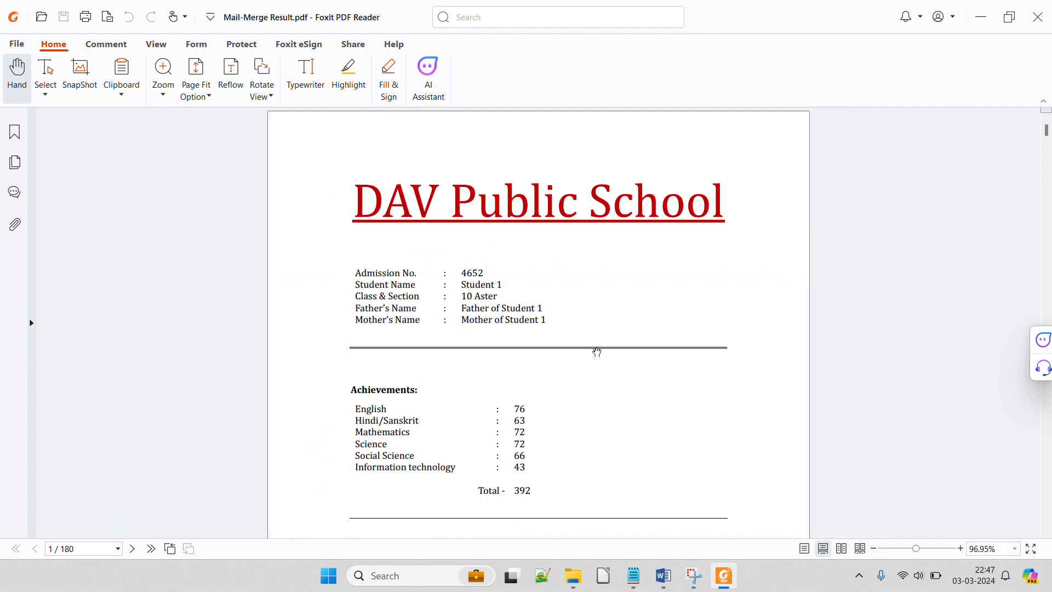
pyautogui.scroll(-3, 596, 351)
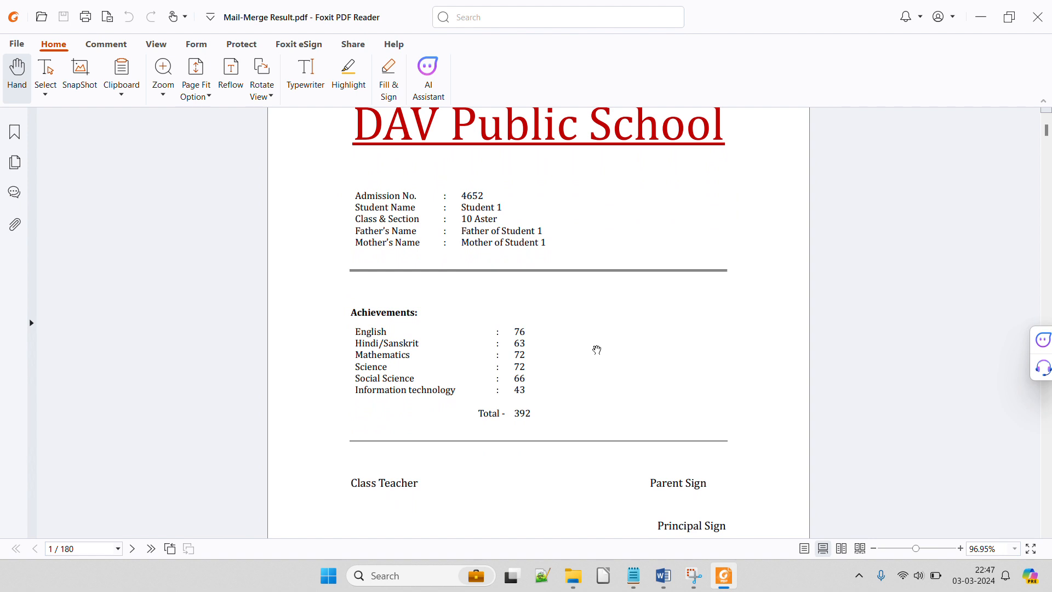
pyautogui.scroll(-4, 596, 351)
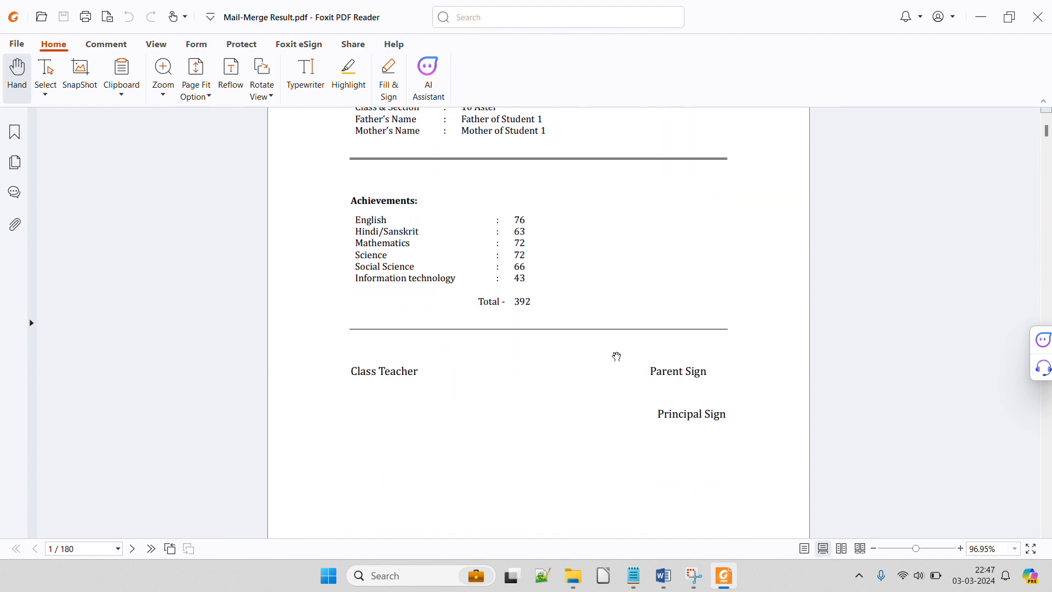
# Show the report cards two pages side by side with continuous scrolling and reduce the zoom to 67.95%.
pyautogui.click(860, 548)
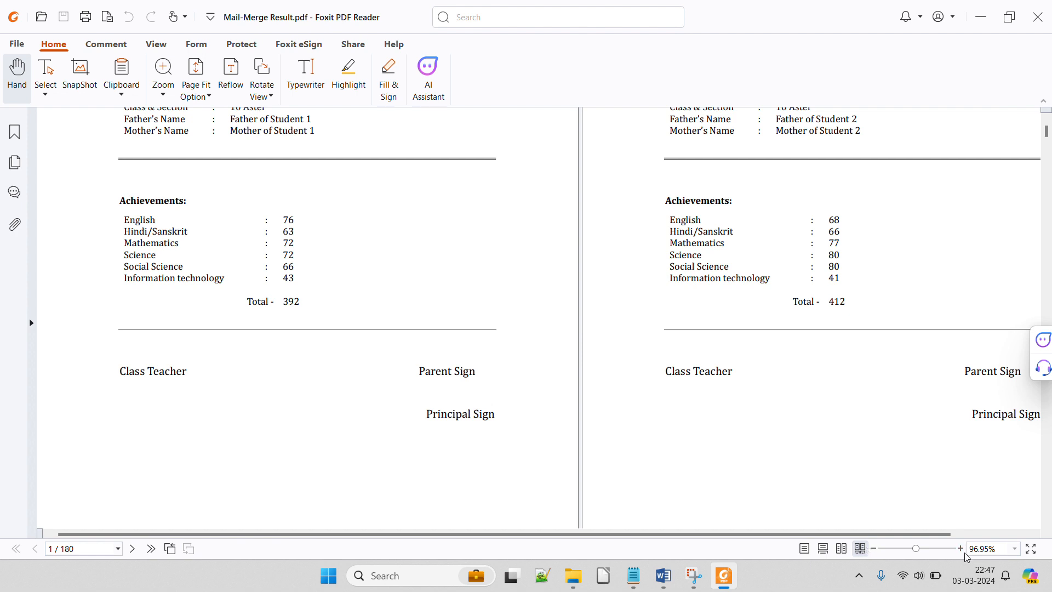
pyautogui.click(875, 549)
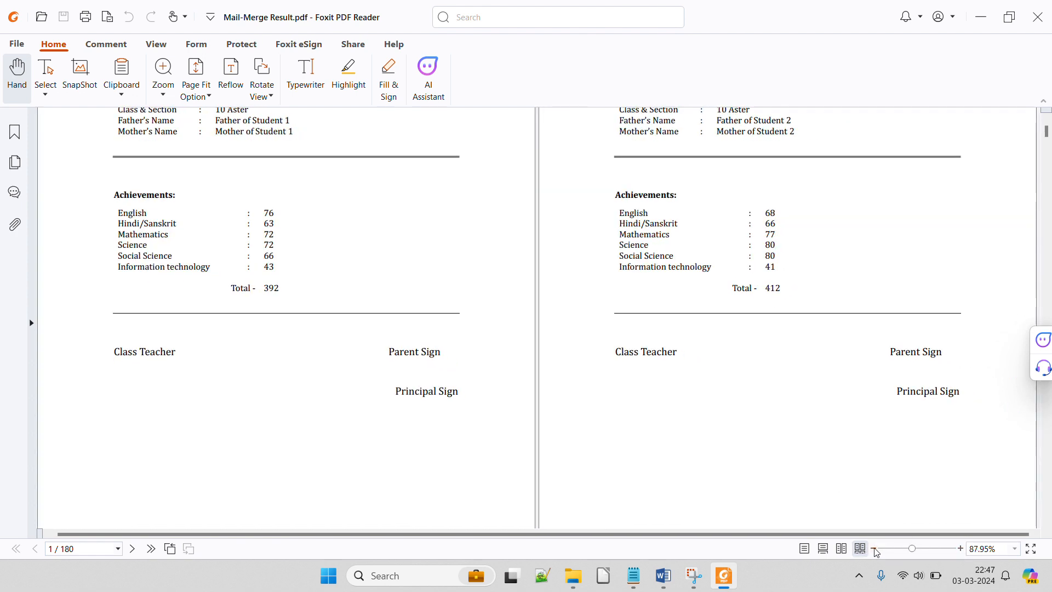
pyautogui.click(875, 549)
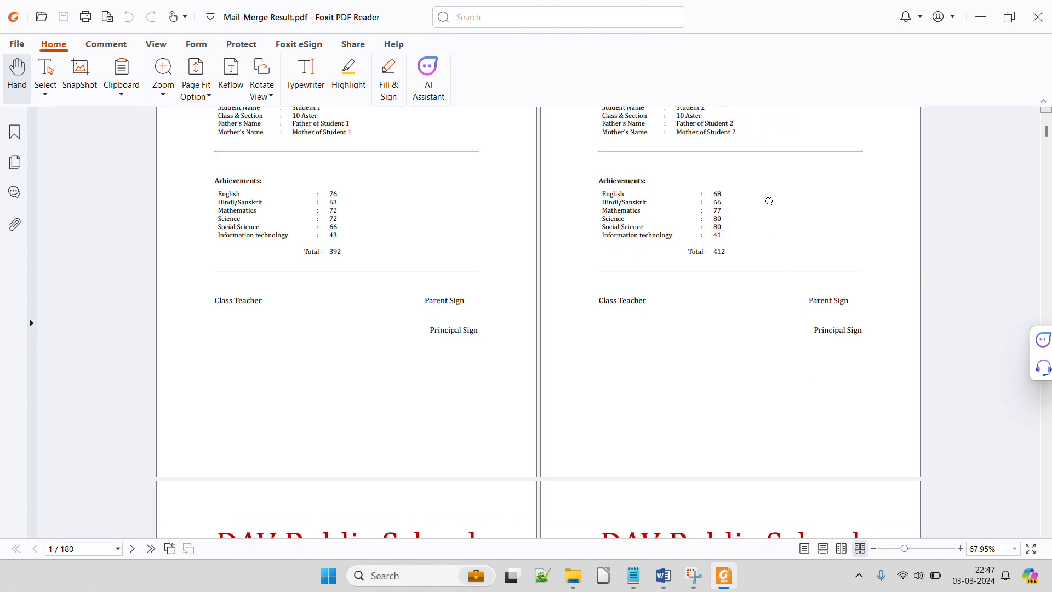
pyautogui.scroll(2, 776, 300)
pyautogui.scroll(1, 777, 300)
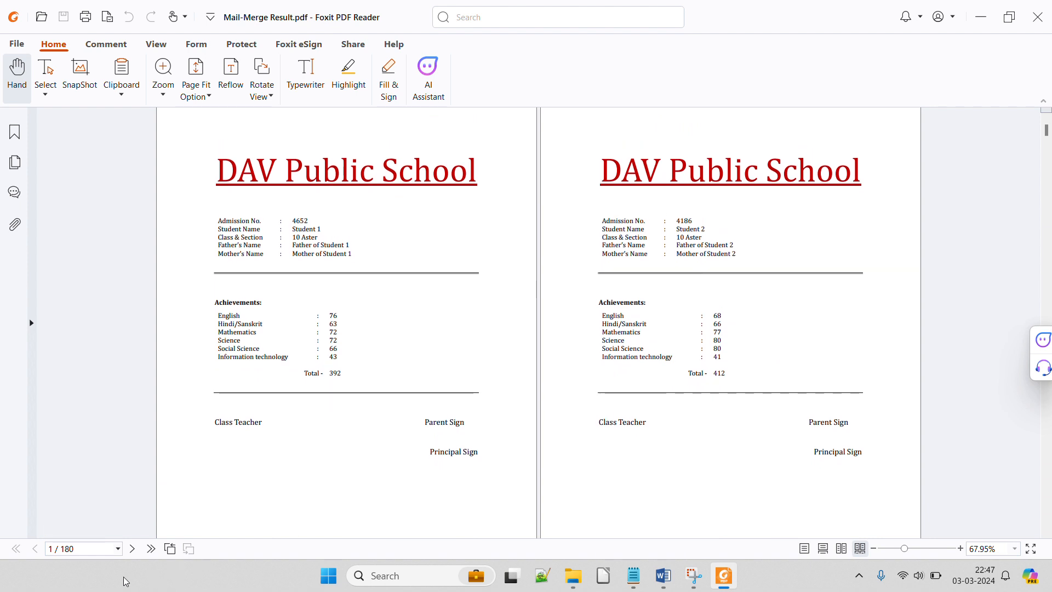
# Go to the last pages of the merged PDF and page backwards through the preceding students' report cards.
pyautogui.click(82, 548)
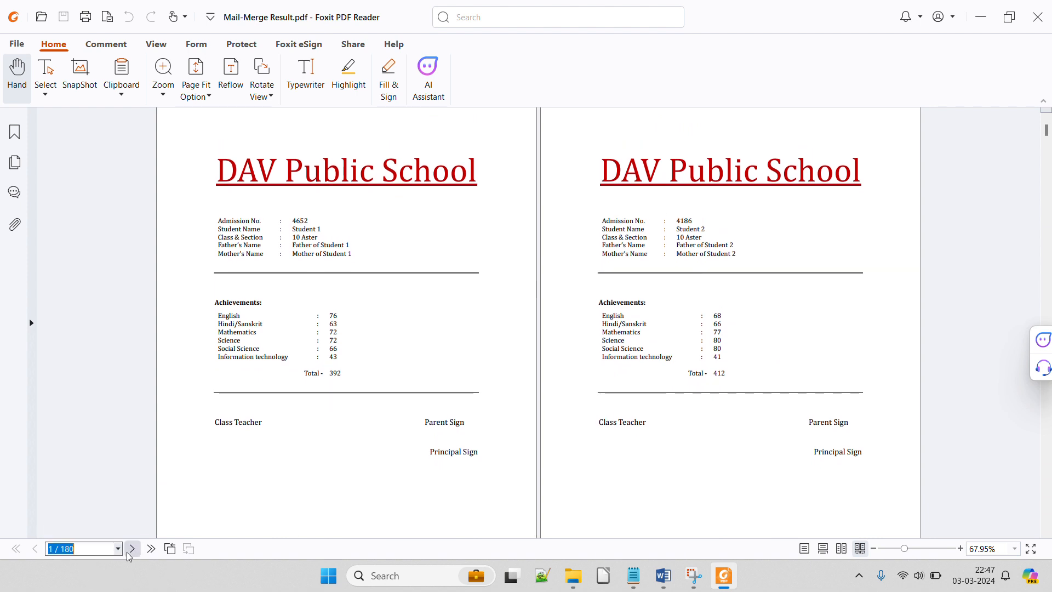
pyautogui.click(150, 553)
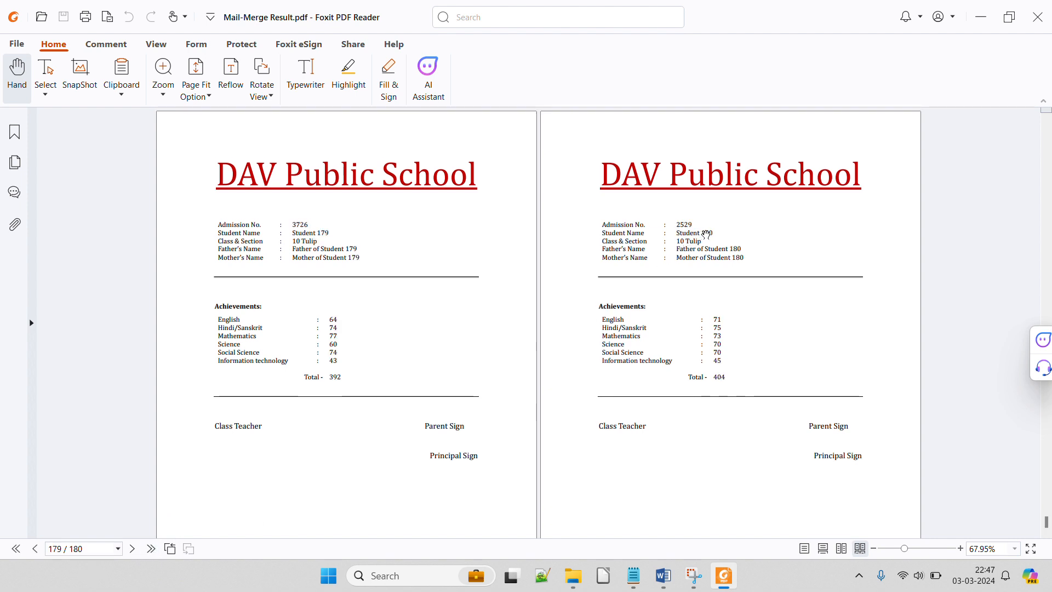
pyautogui.click(33, 552)
pyautogui.click(34, 552)
pyautogui.click(33, 552)
pyautogui.click(33, 552)
pyautogui.click(33, 552)
pyautogui.click(33, 552)
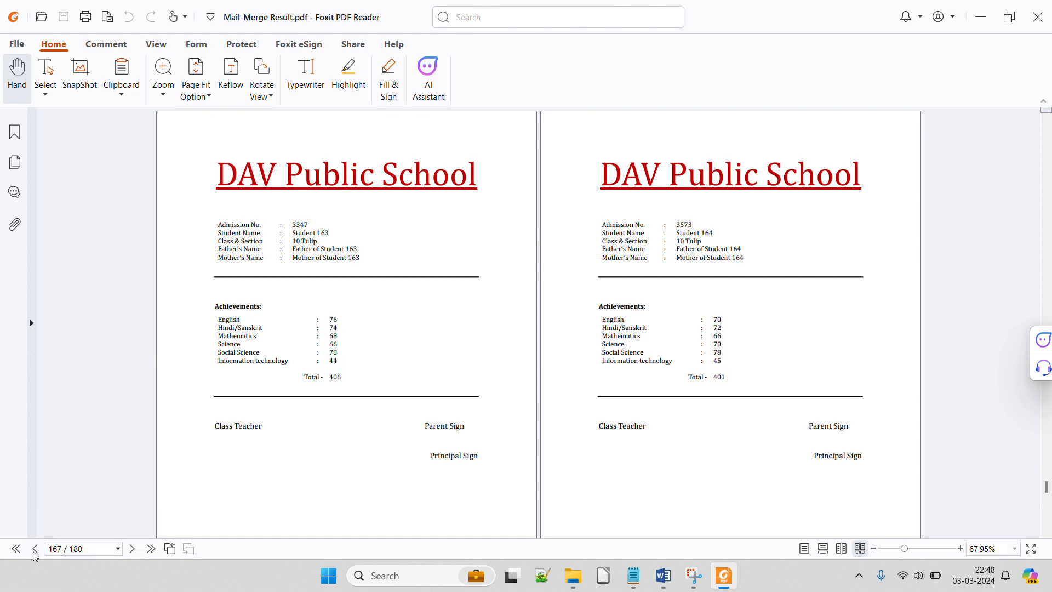